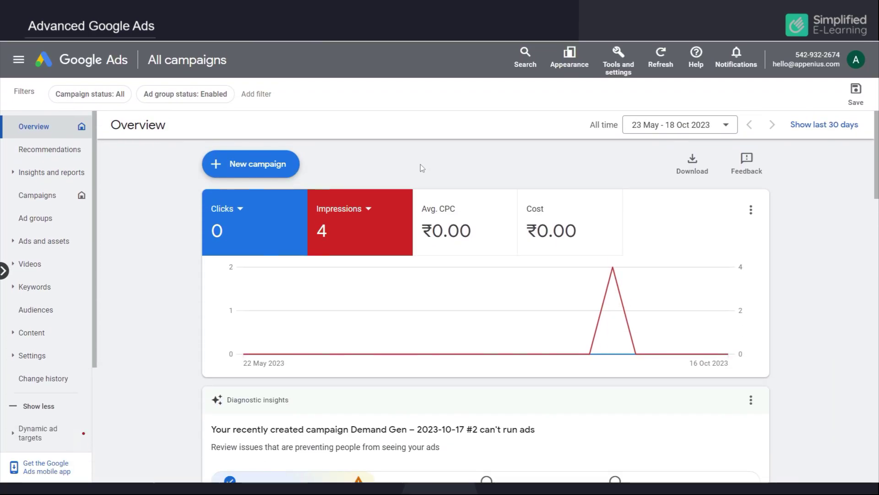
# Step: Start a new Demand Gen campaign without a goal's guidance, keeping the page views conversion goal
pyautogui.click(277, 167)
pyautogui.click(701, 358)
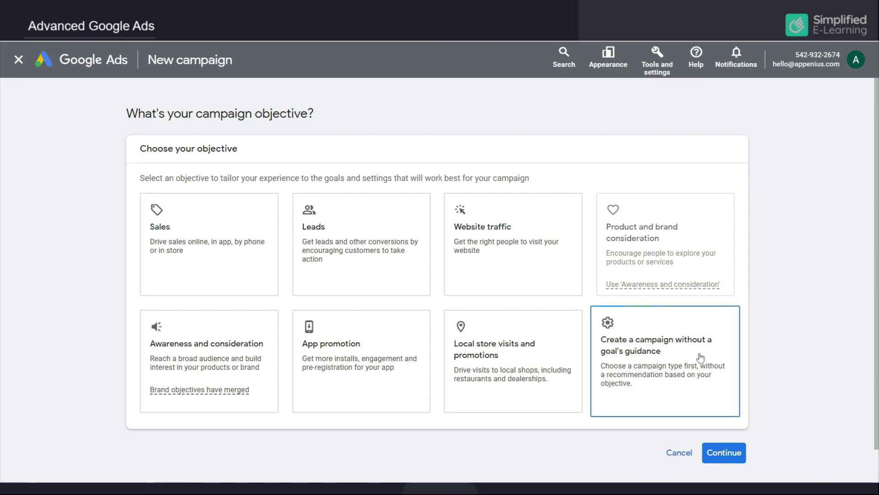
pyautogui.click(698, 351)
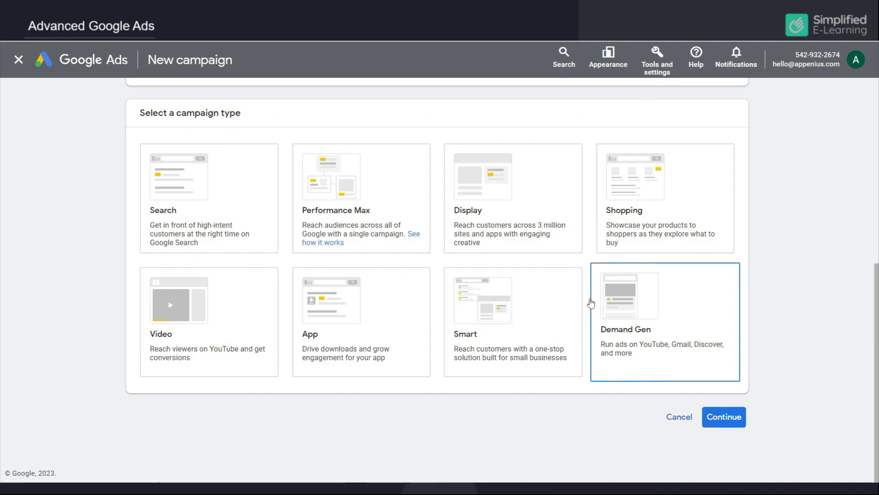
pyautogui.click(690, 317)
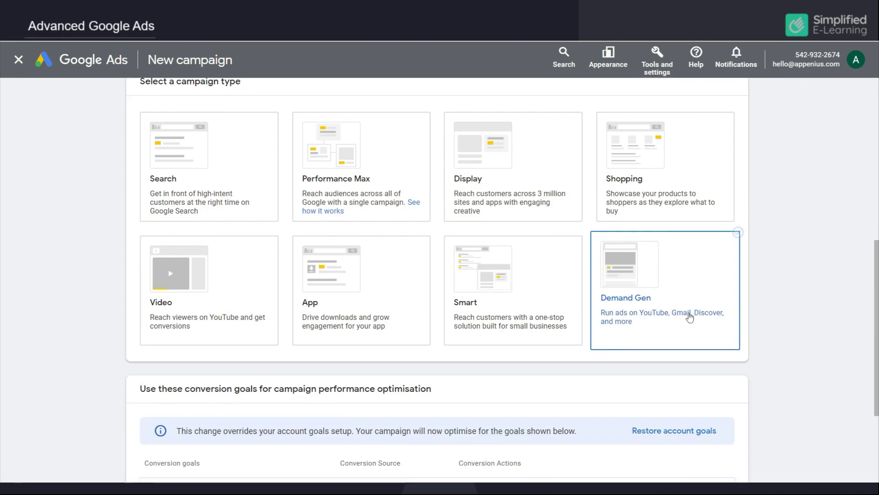
pyautogui.scroll(-4, 691, 316)
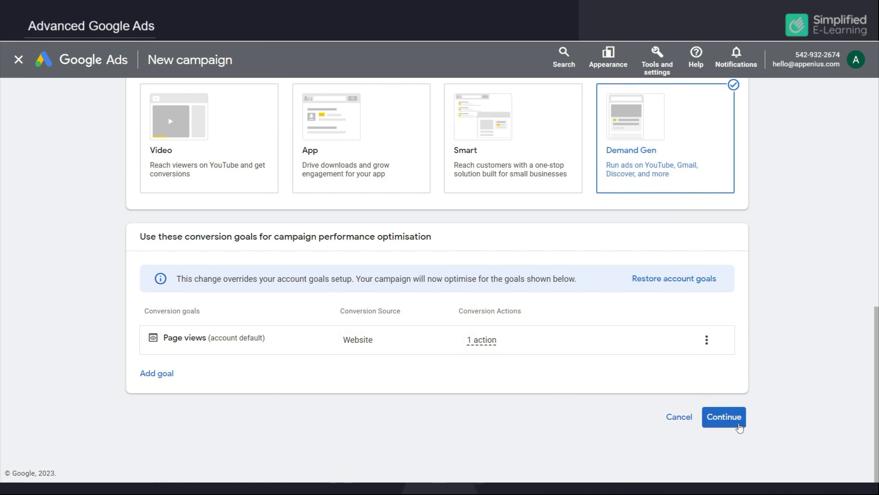
pyautogui.click(724, 417)
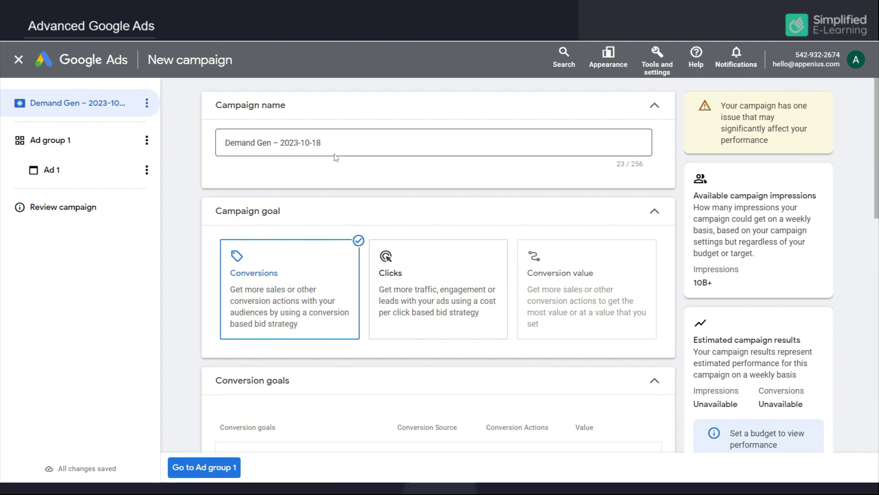
# Step: Shorten the campaign name to "Demand Gen – 2023"
pyautogui.moveTo(334, 145); pyautogui.dragTo(301, 143)
pyautogui.press('BackSpace')
pyautogui.press('BackSpace')
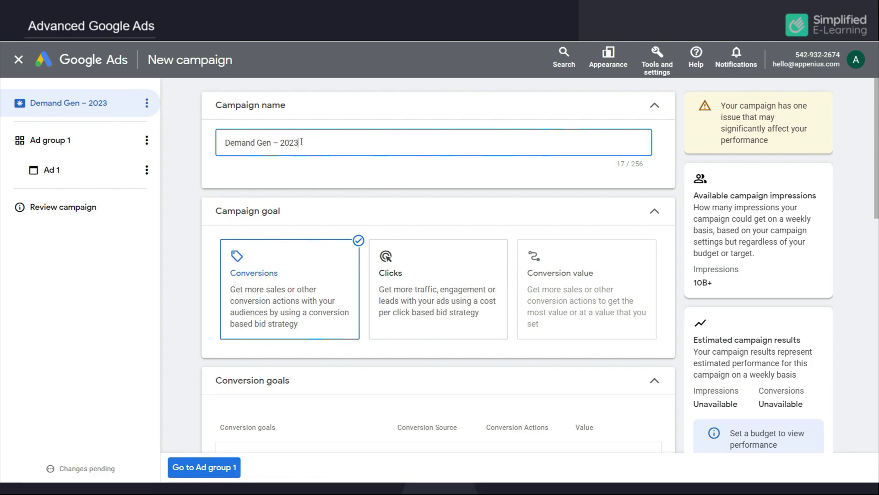
pyautogui.click(331, 181)
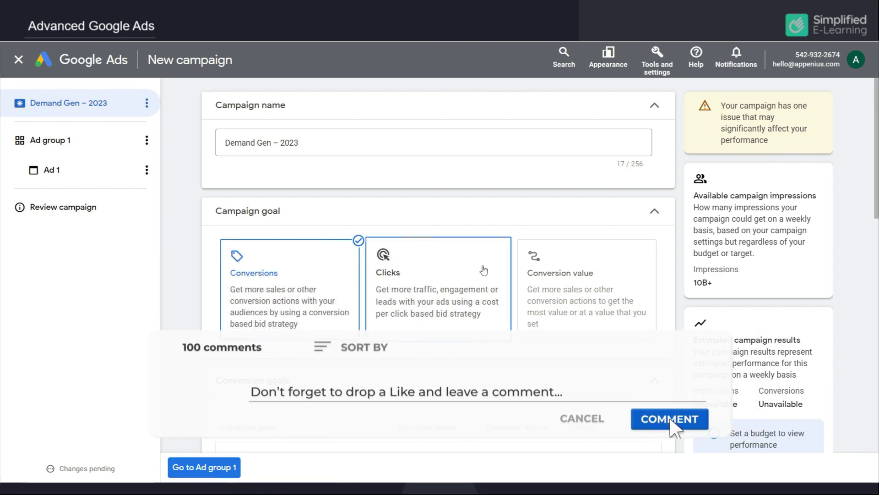
# Step: Set the campaign goal to Clicks and the daily budget to ₹1,000
pyautogui.click(453, 270)
pyautogui.scroll(-3, 451, 275)
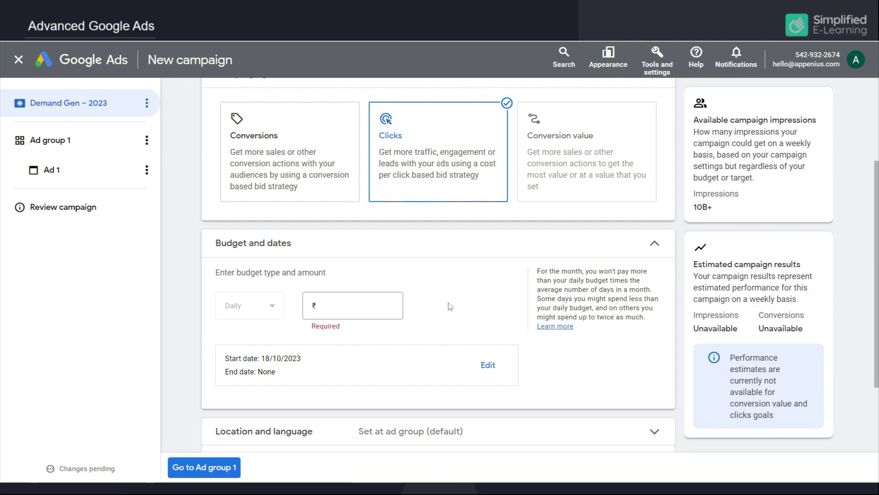
pyautogui.click(383, 305)
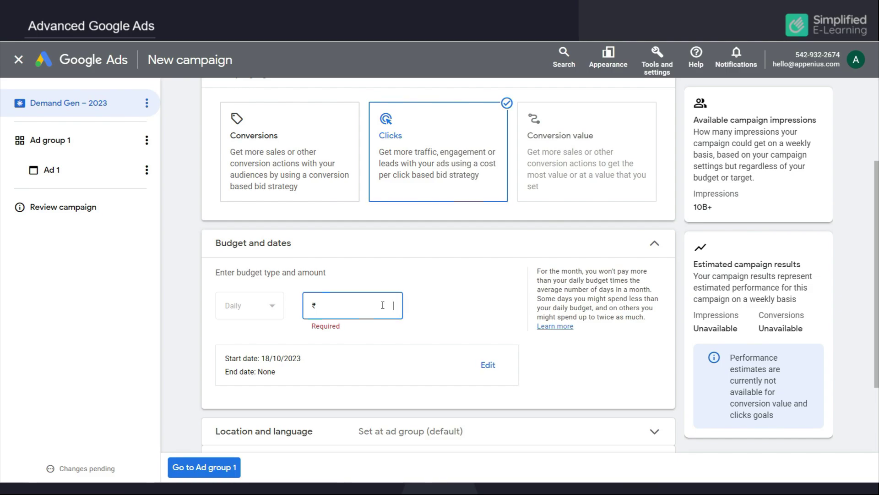
pyautogui.write('1000')
pyautogui.click(479, 301)
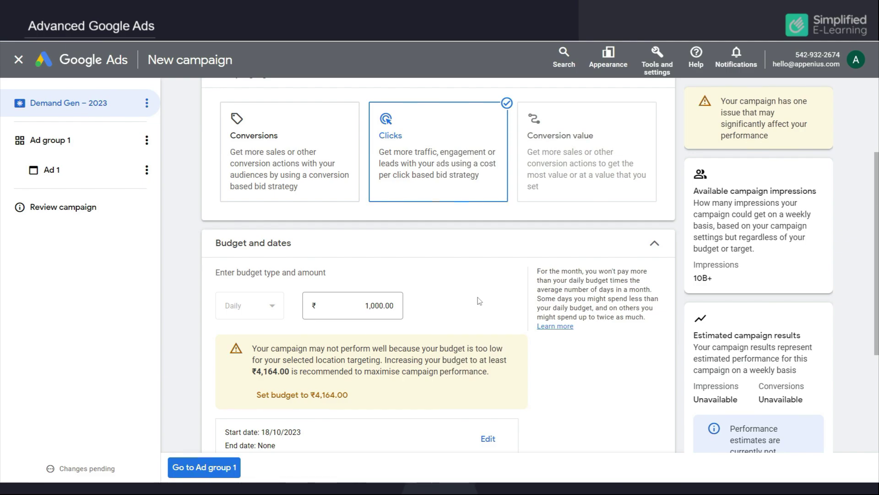
pyautogui.scroll(-4, 479, 301)
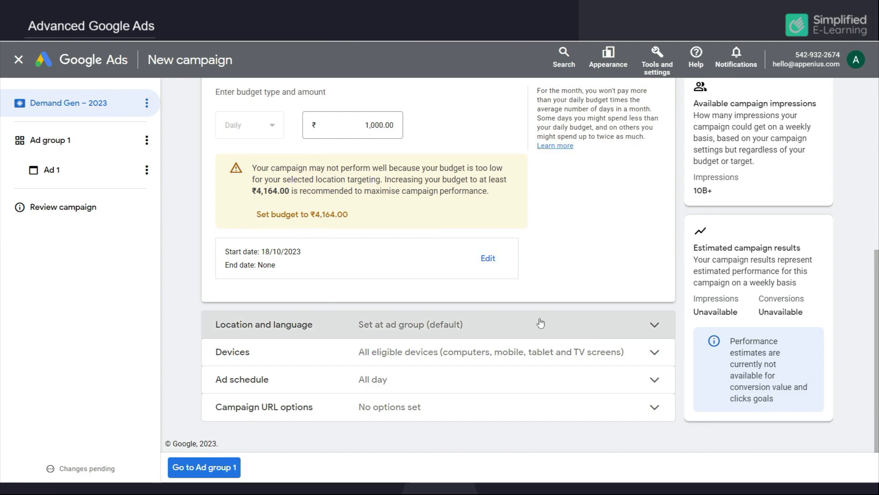
pyautogui.click(646, 356)
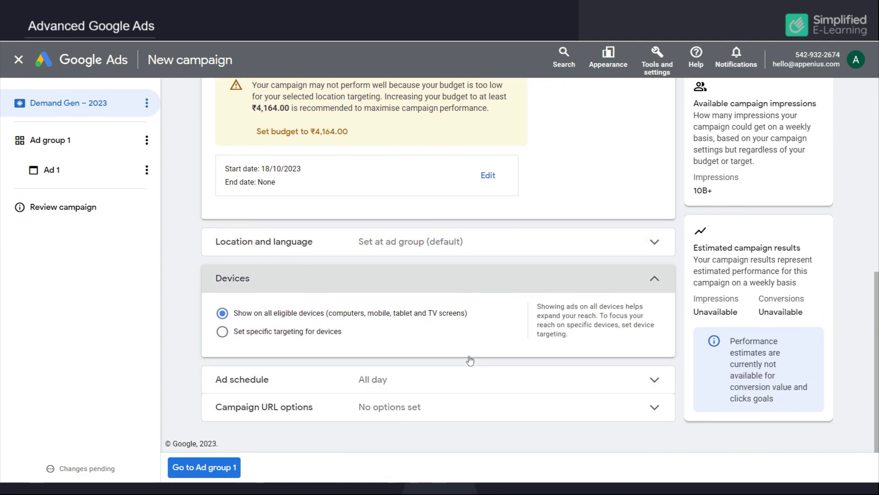
pyautogui.click(223, 331)
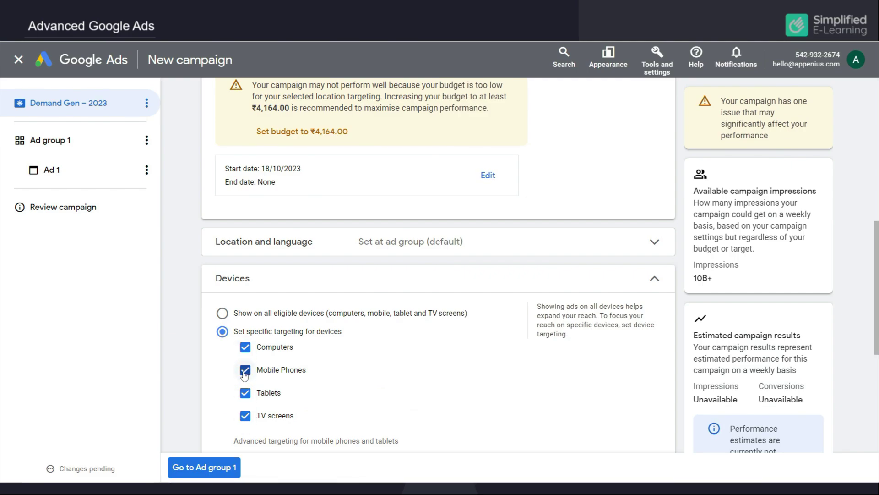
pyautogui.click(223, 314)
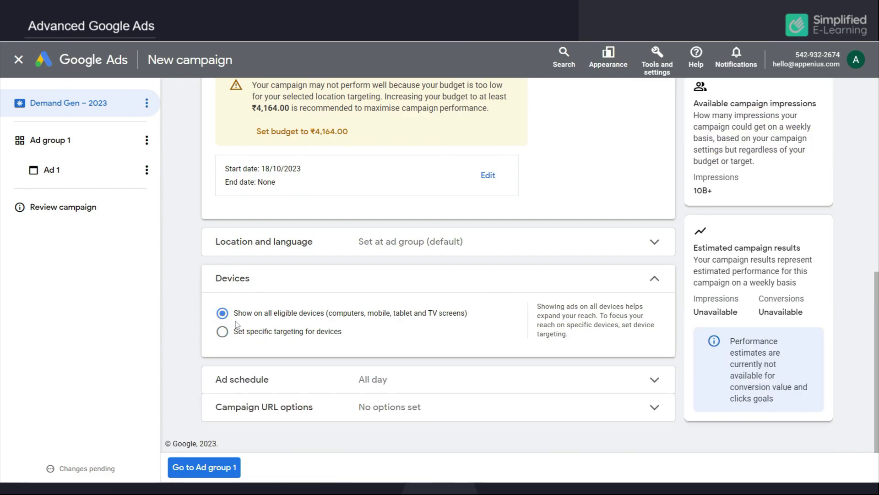
# Step: Set the campaign's ad schedule to Mondays - Fridays
pyautogui.click(654, 381)
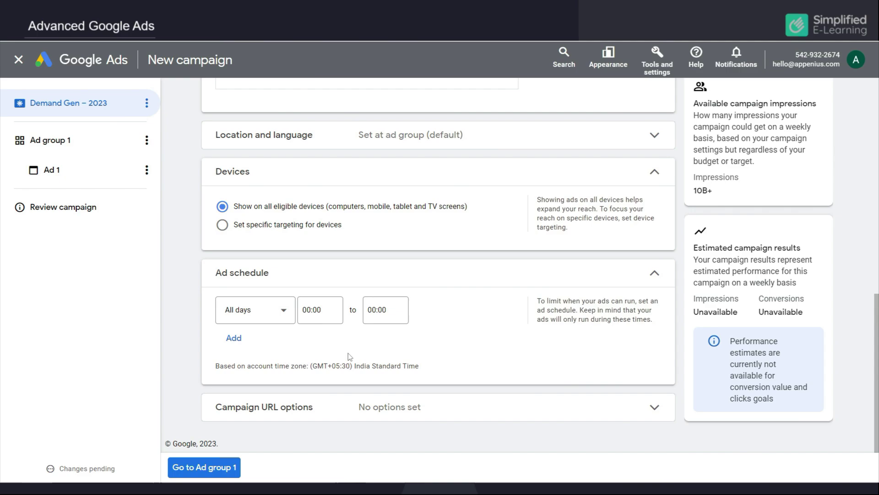
pyautogui.click(284, 310)
pyautogui.click(268, 155)
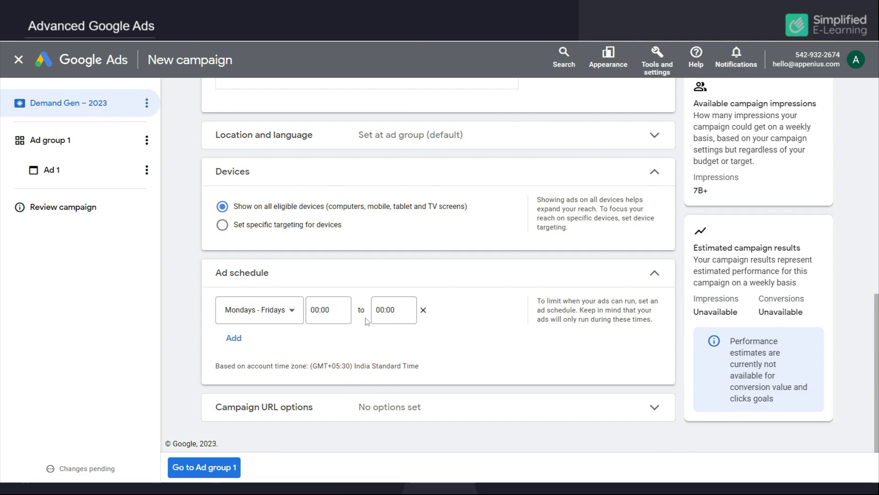
# Step: Continue to the campaign's ad group and rename it "Image Ads 2023"
pyautogui.click(215, 469)
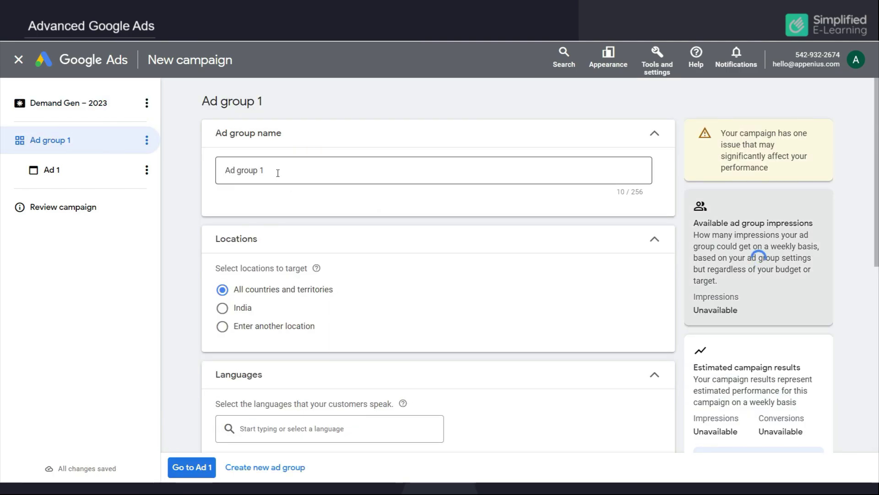
pyautogui.click(277, 172)
pyautogui.moveTo(291, 171); pyautogui.dragTo(225, 163)
pyautogui.write('Image Ads ')
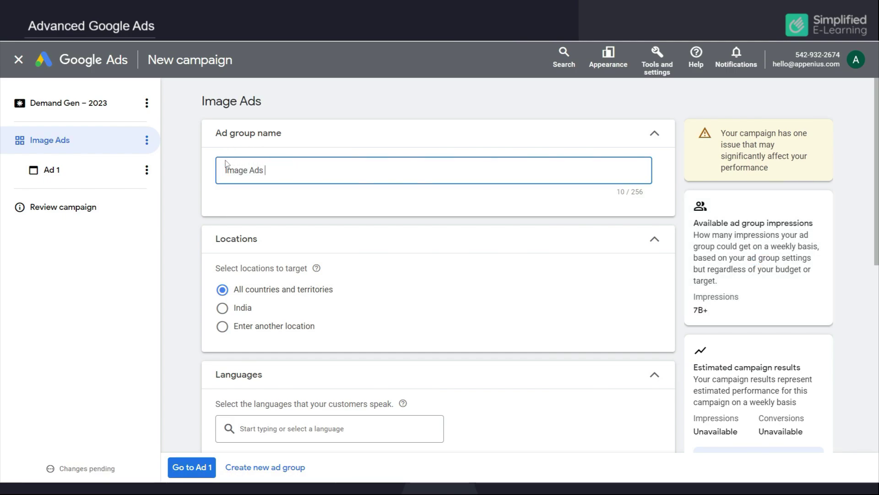
pyautogui.write('2023')
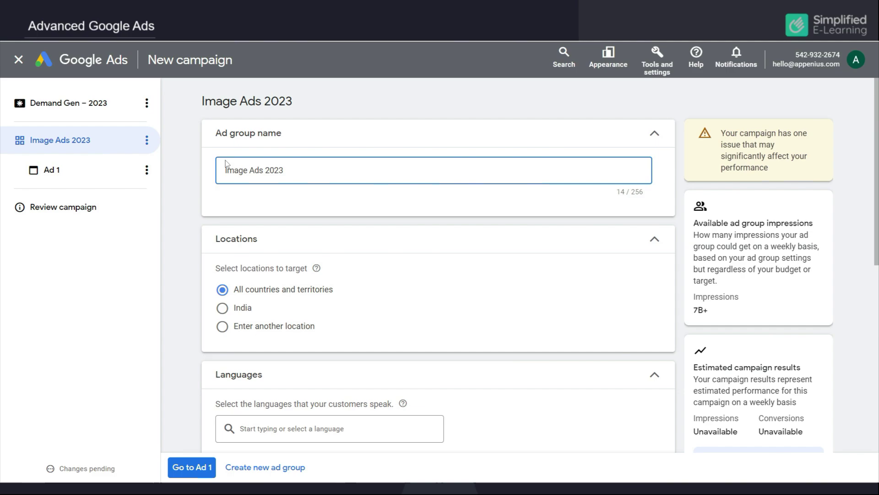
# Step: Target the city of Bengaluru, Karnataka, India as the ad group's location
pyautogui.scroll(-2, 281, 206)
pyautogui.click(222, 234)
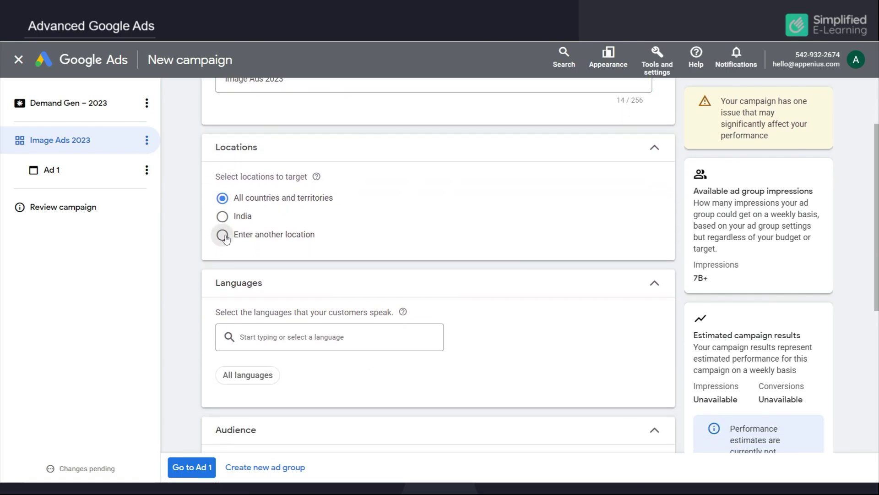
pyautogui.write('bangalore')
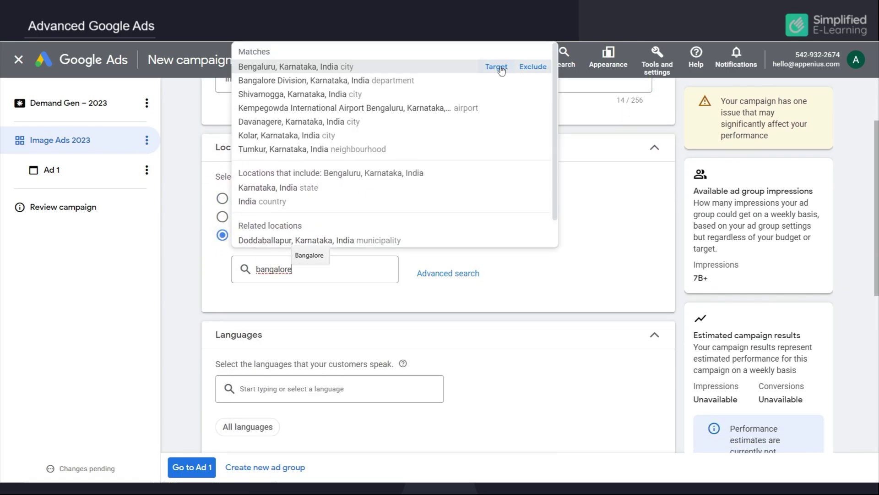
pyautogui.click(496, 67)
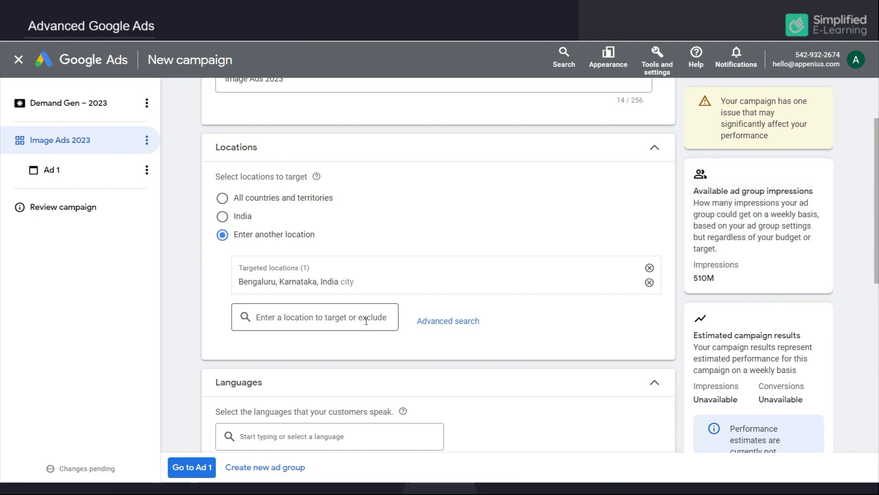
pyautogui.scroll(-3, 366, 321)
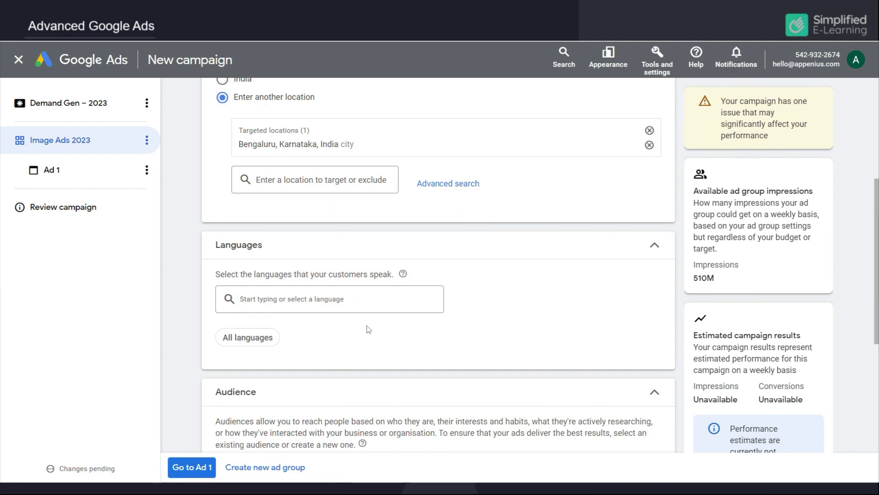
pyautogui.click(345, 307)
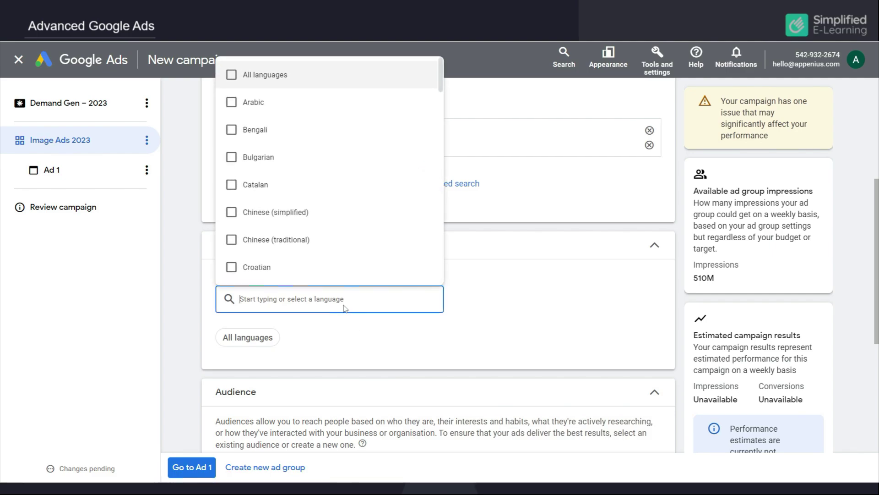
pyautogui.write('tamil')
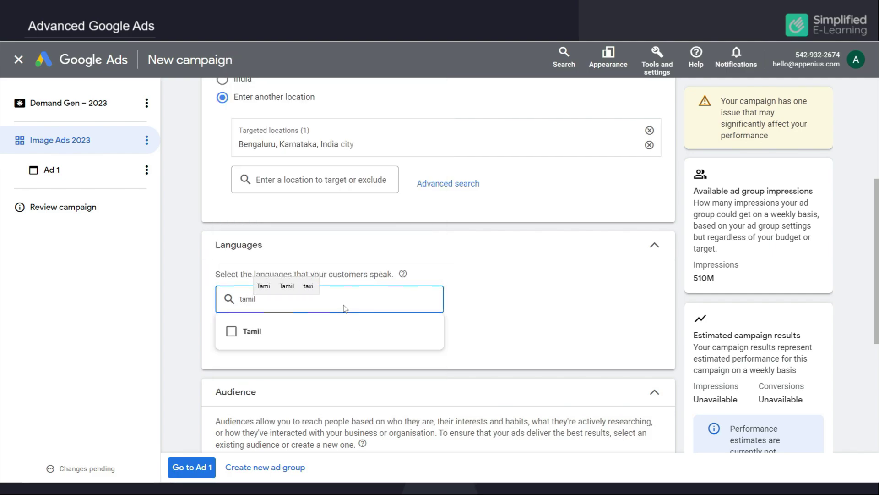
pyautogui.click(232, 331)
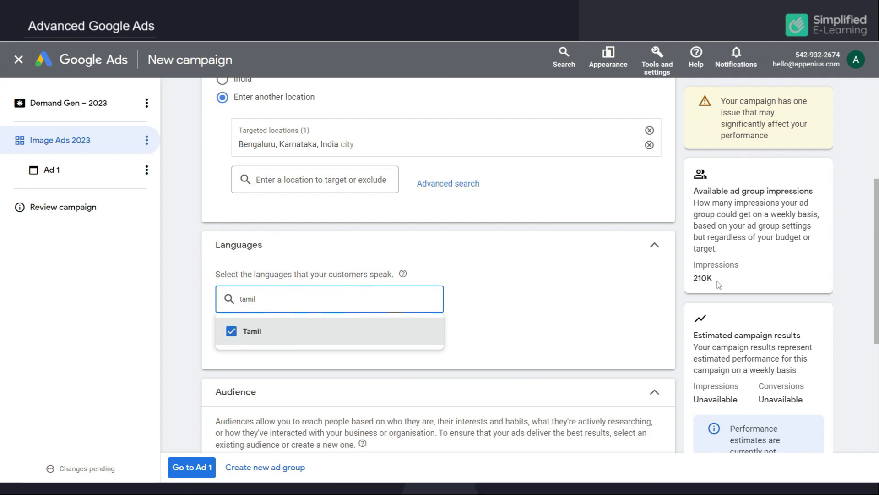
pyautogui.click(232, 333)
pyautogui.click(488, 320)
# Step: Start a new audience for the ad group and name it "Images Ads"
pyautogui.scroll(-4, 489, 316)
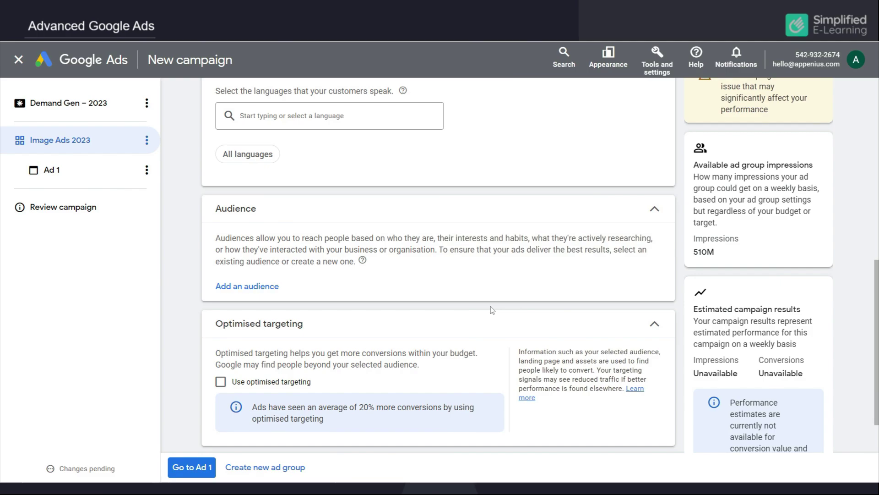
pyautogui.click(259, 288)
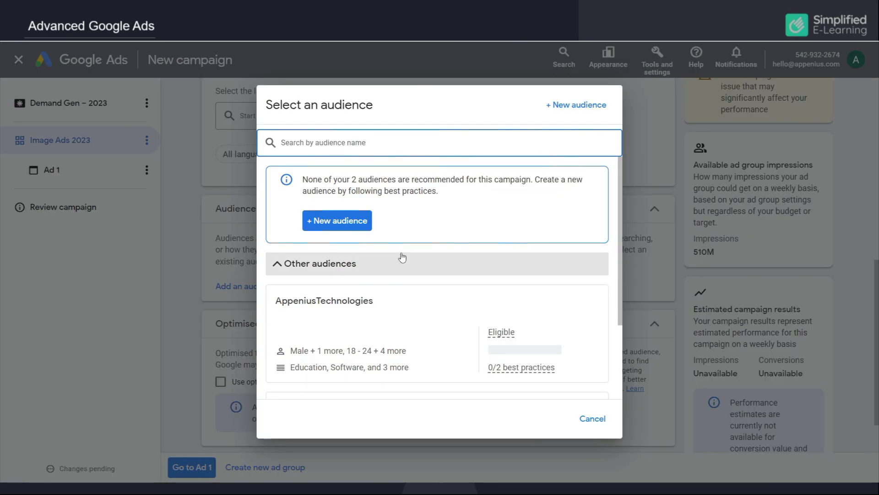
pyautogui.click(339, 224)
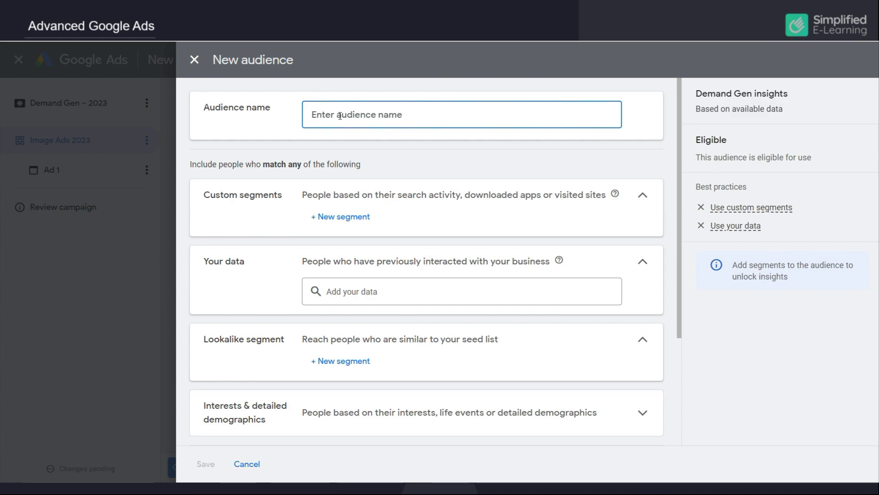
pyautogui.write('Images Ads')
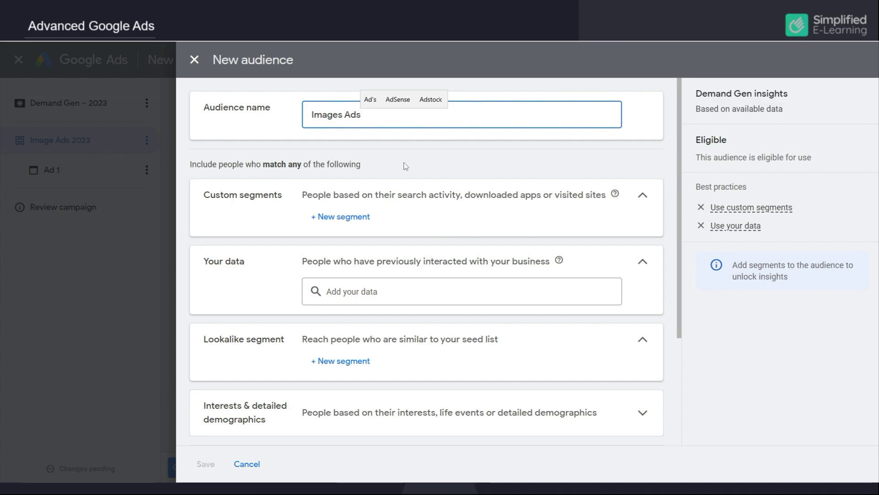
pyautogui.click(331, 224)
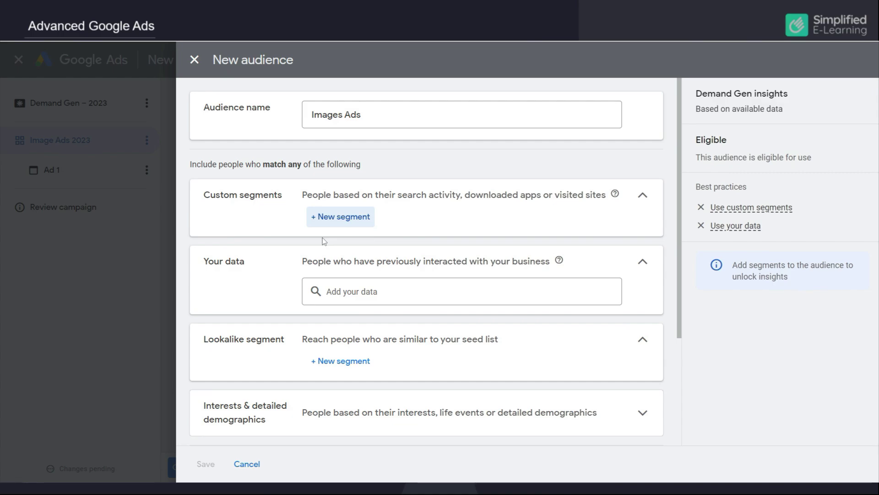
# Step: Start a new custom segment for the audience and name it "Images ads"
pyautogui.click(341, 222)
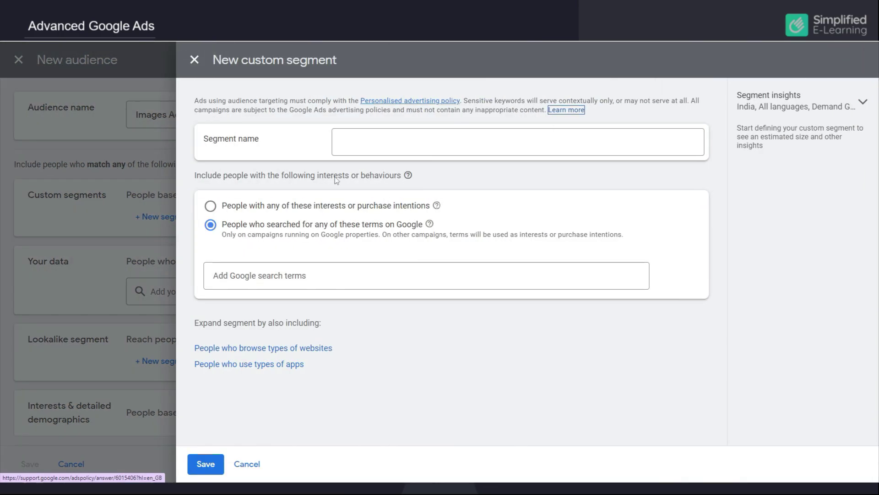
pyautogui.click(351, 145)
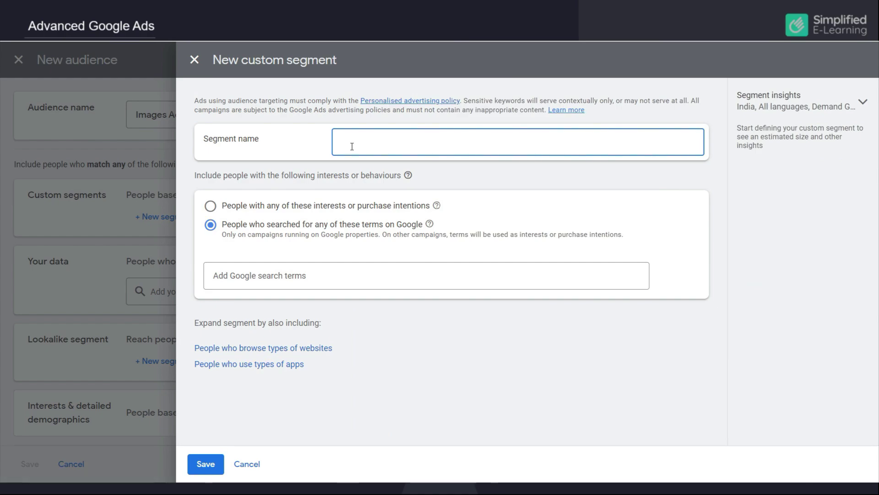
pyautogui.write('Images ads')
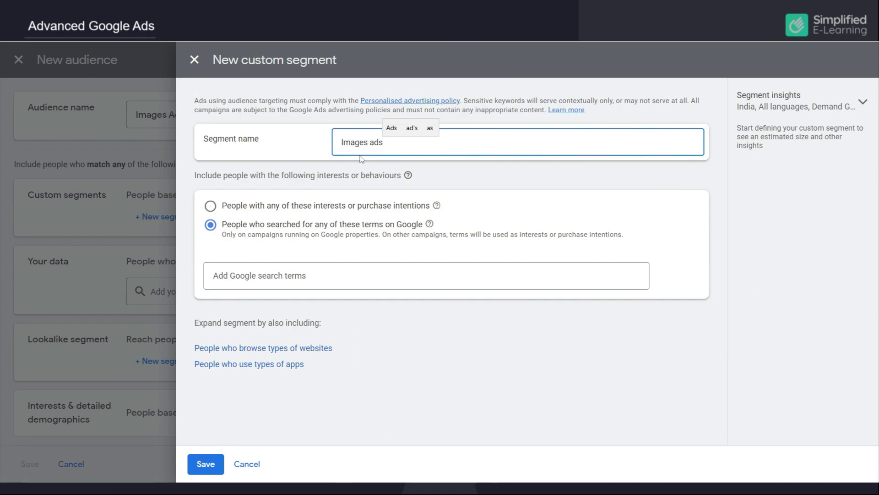
pyautogui.click(494, 219)
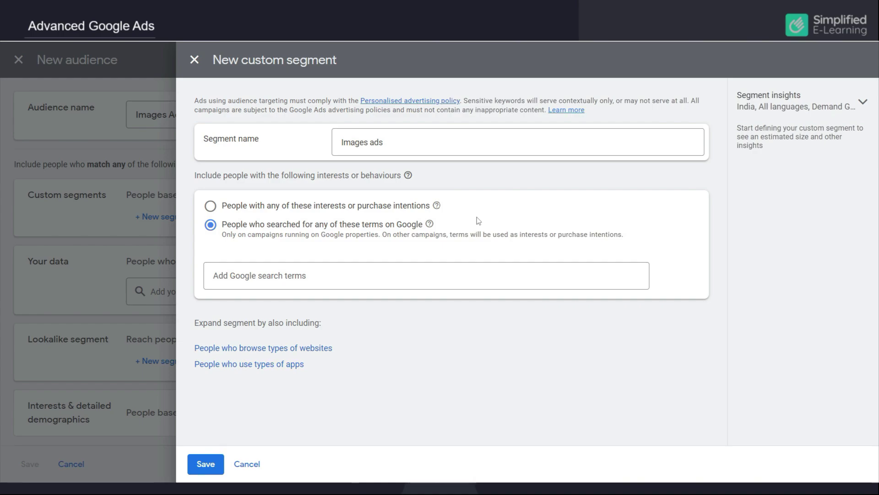
# Step: Look up "website development" search terms and add "website development company in india", "website development company" and "website making company" to the custom segment
pyautogui.click(273, 278)
pyautogui.write('website ')
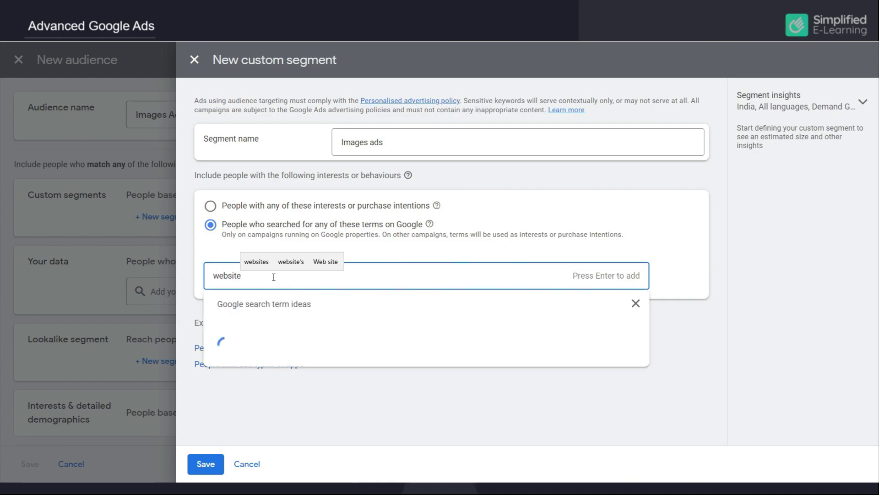
pyautogui.write('development')
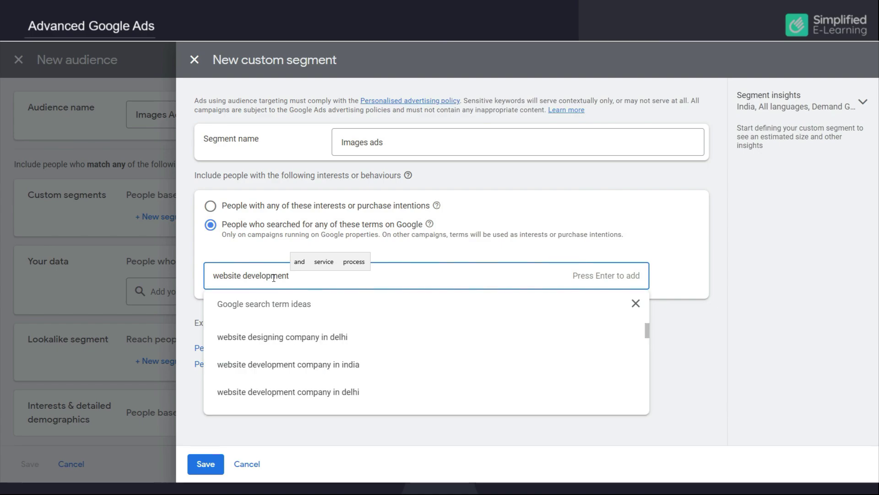
pyautogui.click(318, 365)
pyautogui.click(295, 414)
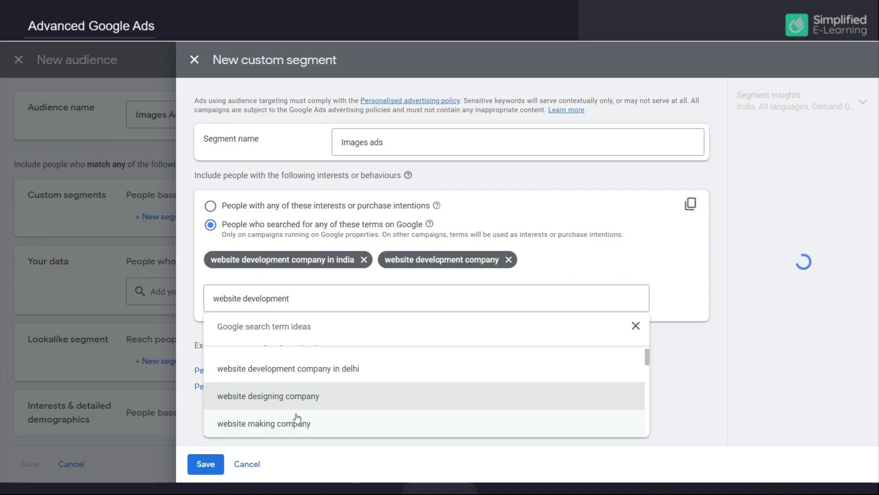
pyautogui.click(294, 425)
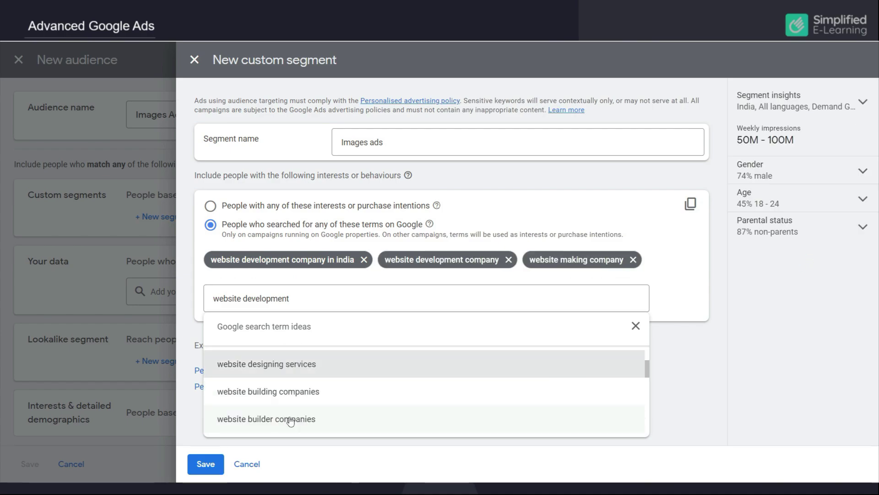
# Step: Add "website designing services", "website development company near me", "web development company in chennai" and "best web development company" as search terms, and save the segment
pyautogui.click(287, 365)
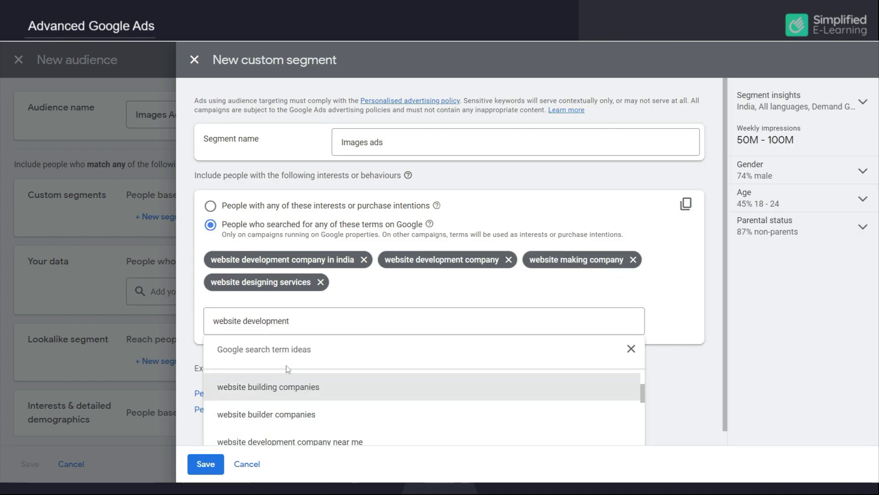
pyautogui.click(299, 440)
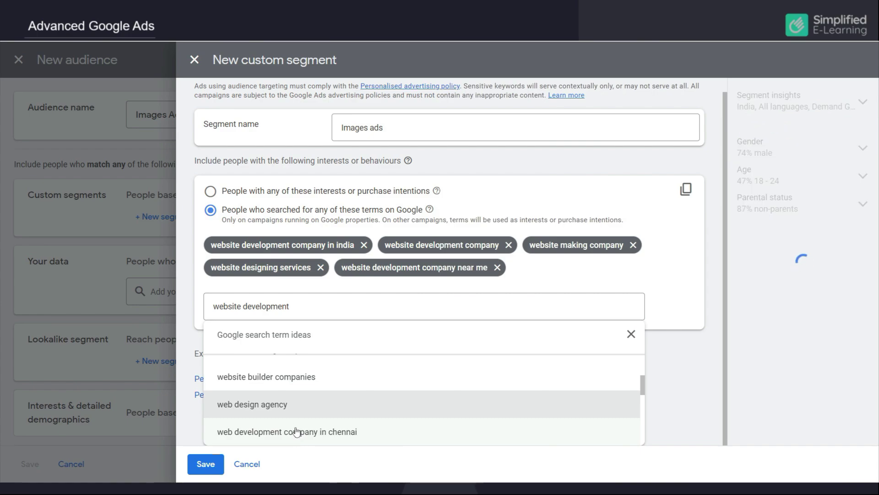
pyautogui.click(296, 432)
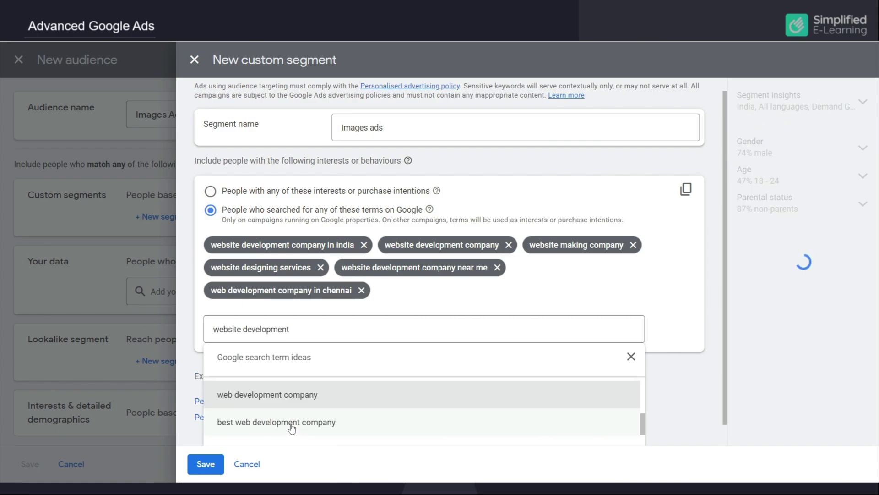
pyautogui.click(292, 423)
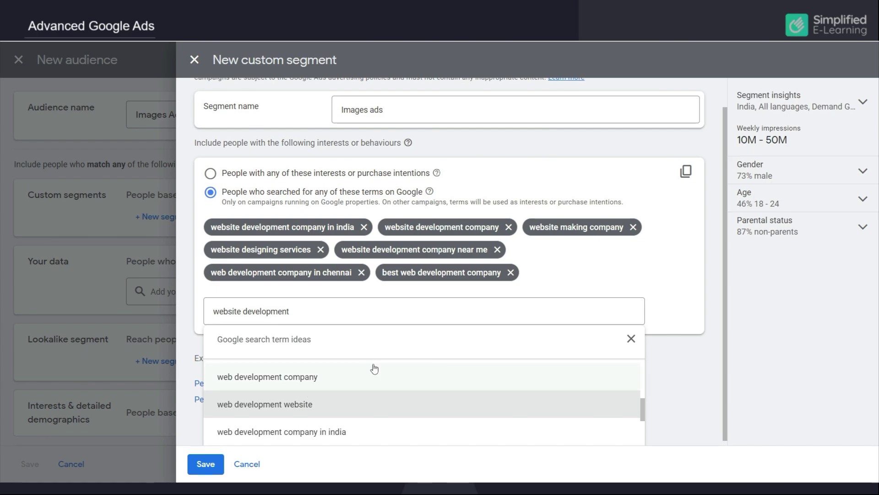
pyautogui.click(207, 465)
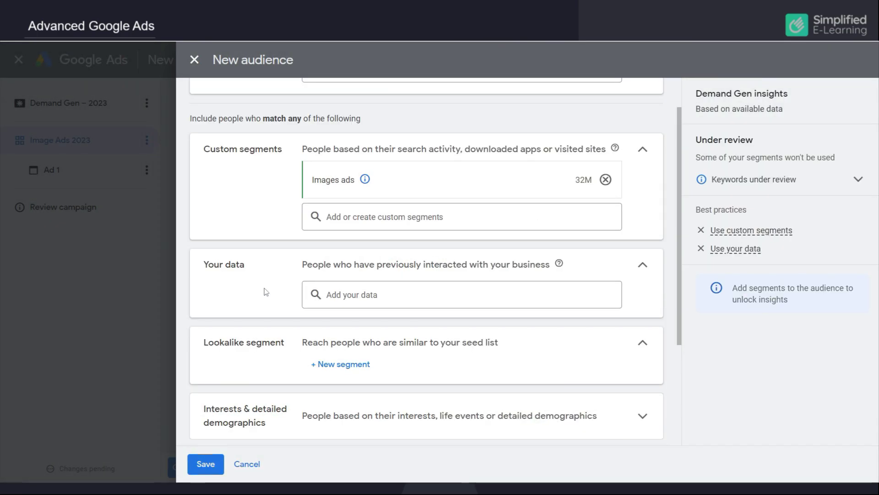
# Step: Browse the existing website visitor segments available as your own data for the audience
pyautogui.click(371, 294)
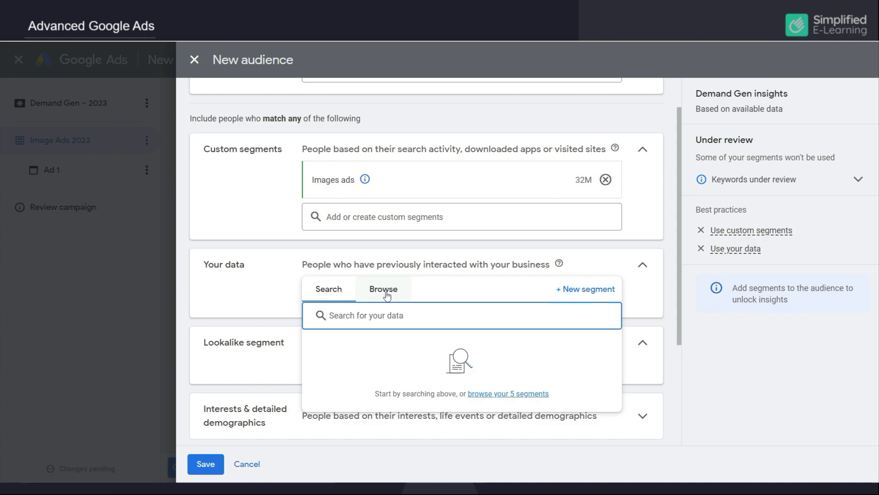
pyautogui.click(387, 295)
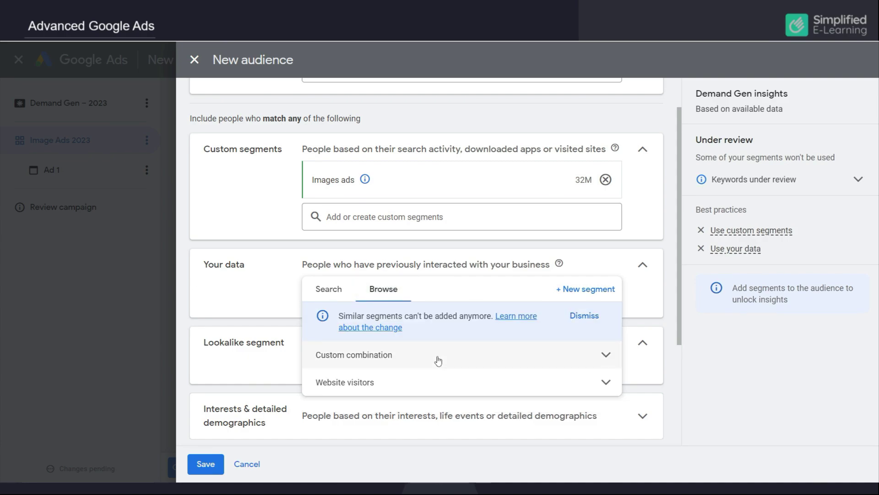
pyautogui.click(421, 387)
pyautogui.scroll(-1, 421, 389)
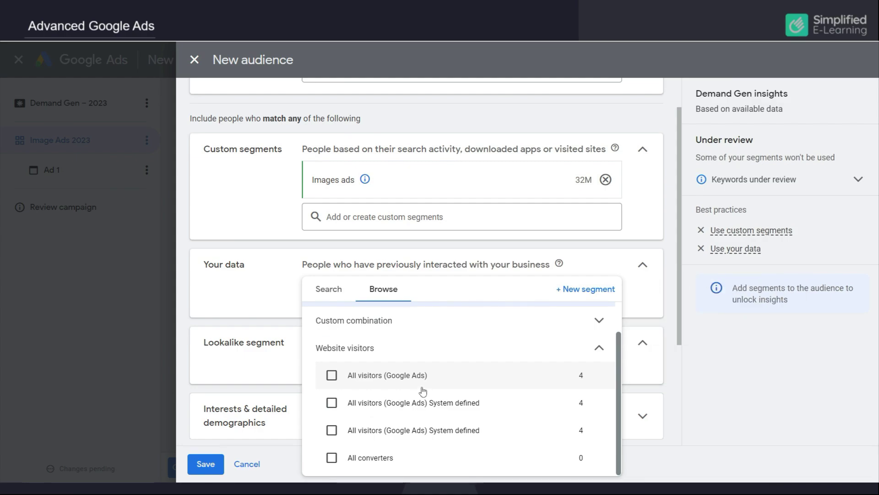
pyautogui.scroll(-1, 422, 389)
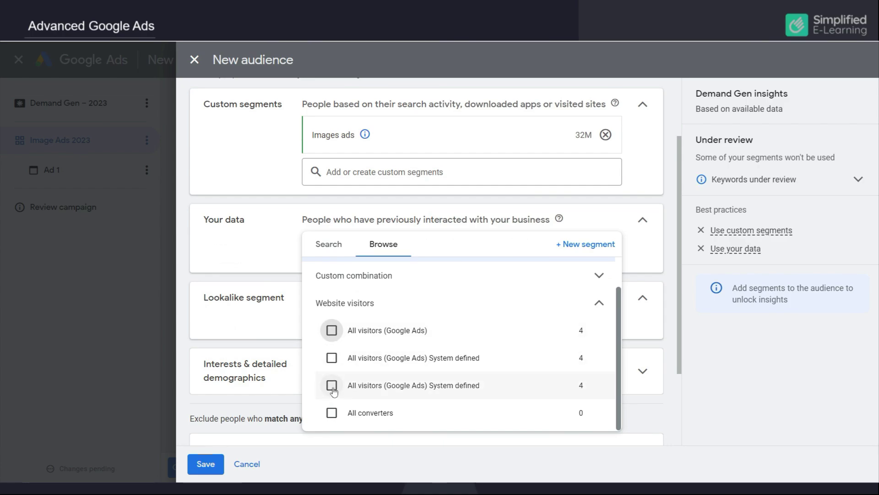
pyautogui.click(277, 262)
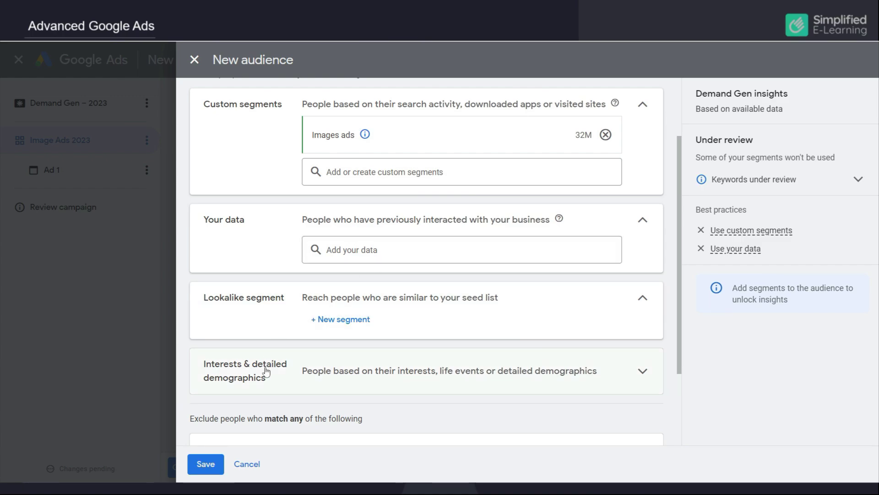
# Step: Examine the suggested interest and detailed demographic segments, and browse the affinity categories
pyautogui.click(634, 372)
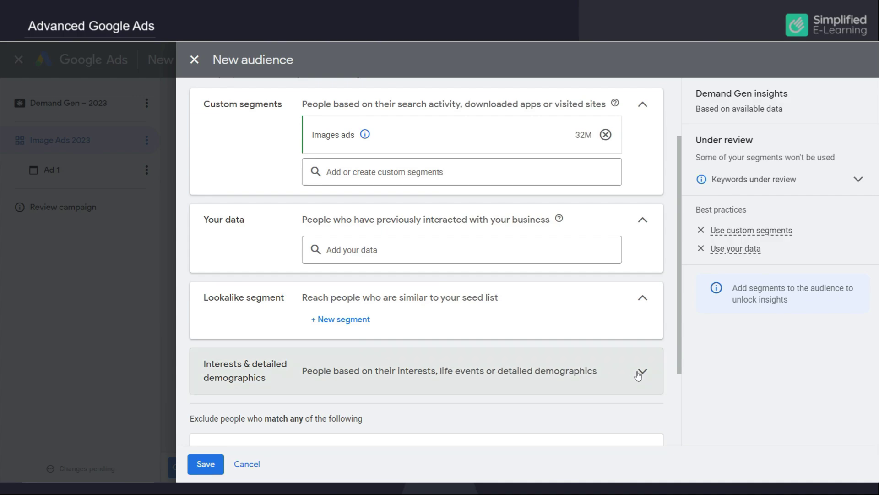
pyautogui.scroll(-2, 560, 367)
pyautogui.scroll(-2, 560, 366)
pyautogui.click(412, 270)
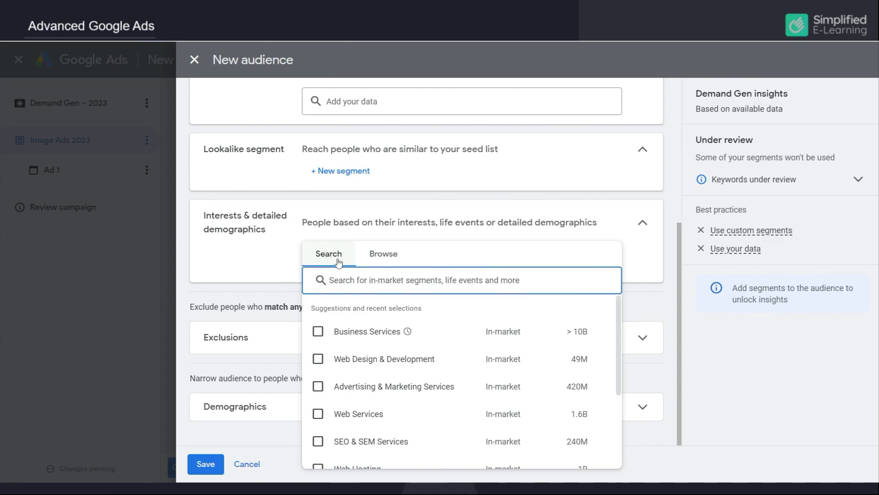
pyautogui.scroll(-3, 389, 357)
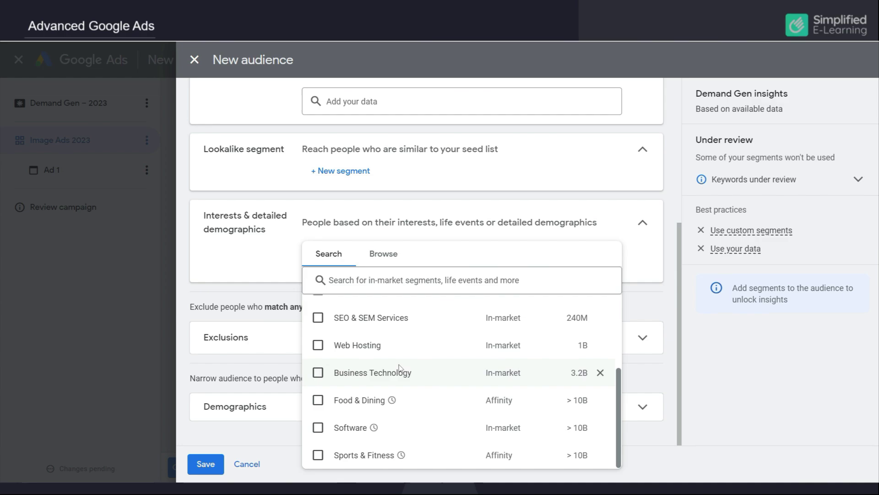
pyautogui.click(383, 257)
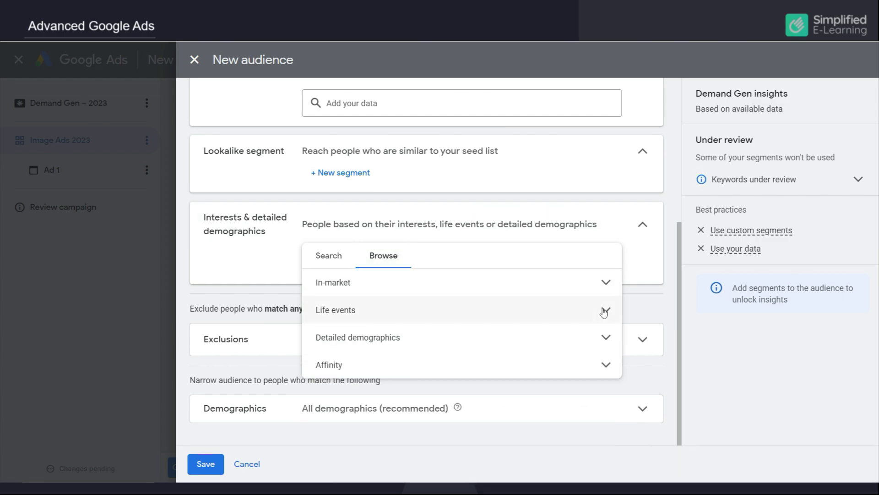
pyautogui.click(610, 364)
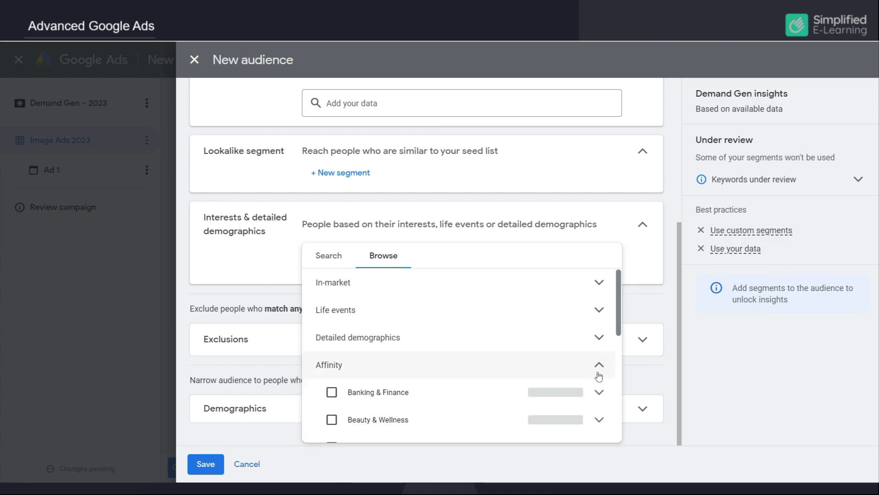
pyautogui.moveTo(495, 388)
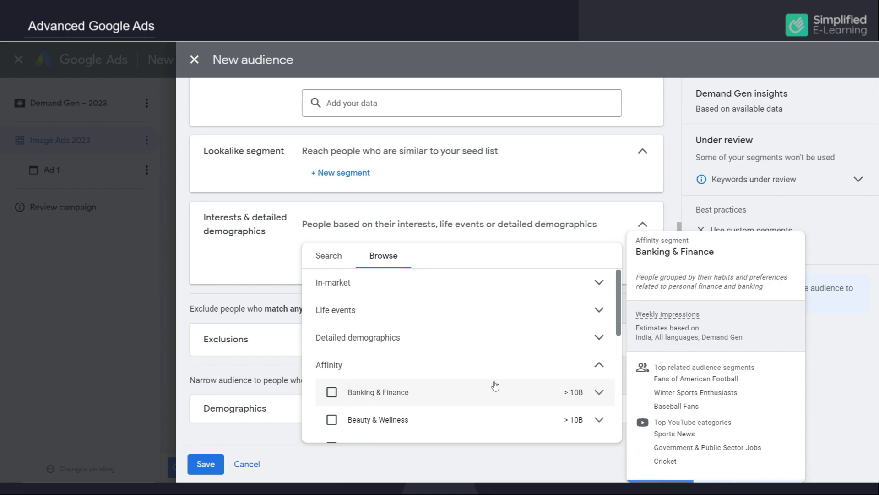
# Step: Add the suggested in-market segments Business Services, Web Design & Development, Advertising & Marketing Services and Web Services to the audience
pyautogui.click(329, 254)
pyautogui.click(320, 334)
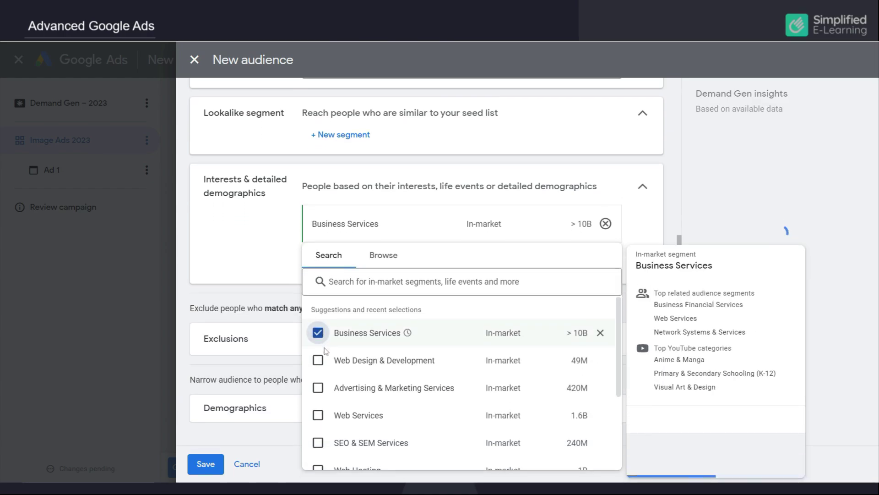
pyautogui.click(319, 361)
pyautogui.scroll(-1, 319, 363)
pyautogui.moveTo(319, 388)
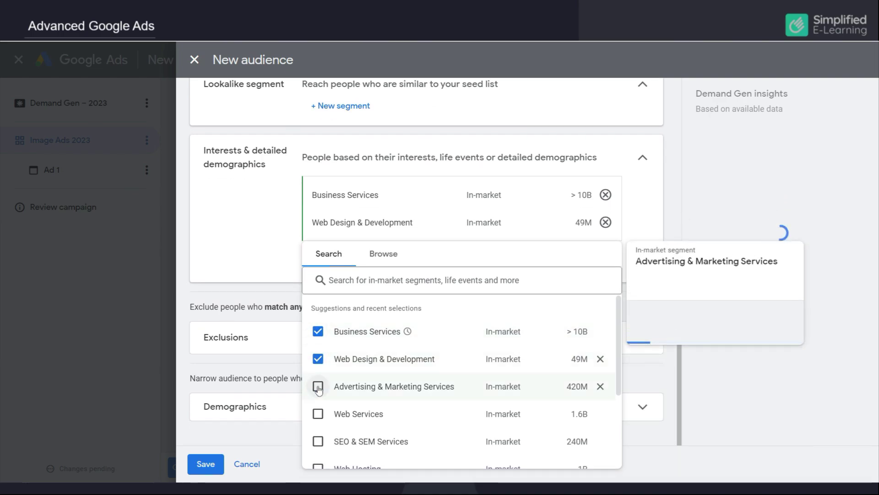
pyautogui.click(318, 386)
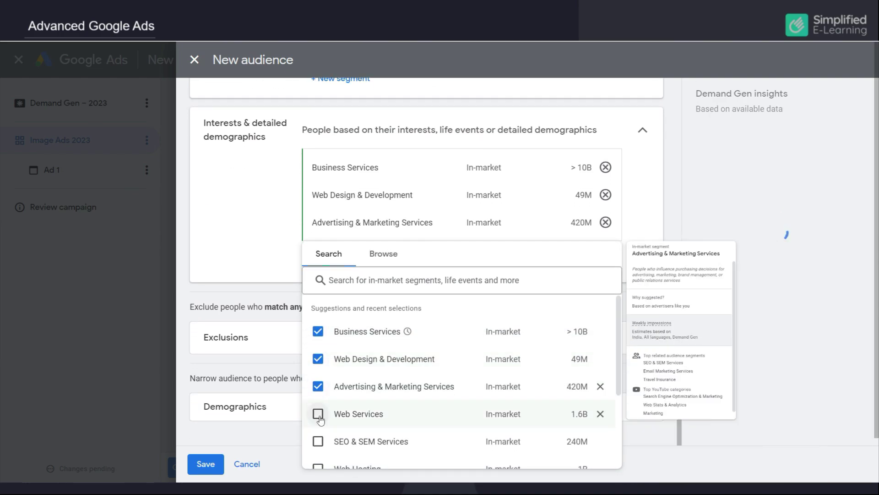
pyautogui.click(318, 414)
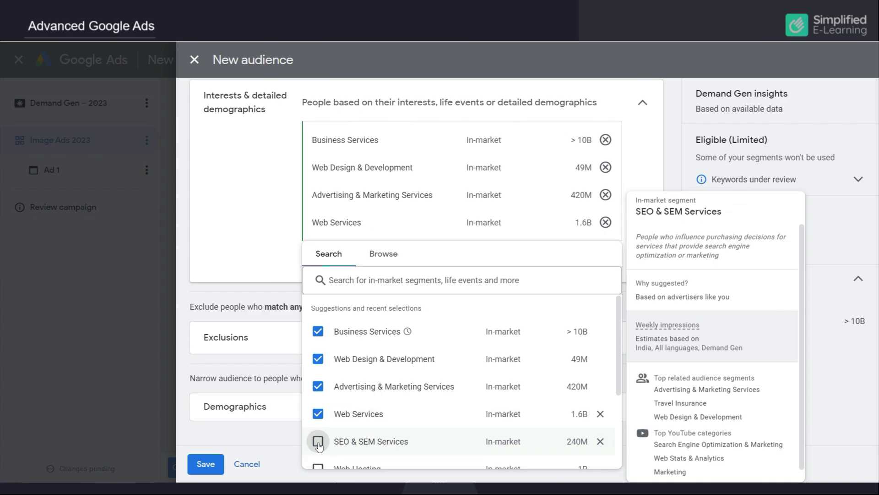
# Step: Add the in-market segments SEO & SEM Services and Web Hosting to the audience's interests
pyautogui.click(319, 444)
pyautogui.scroll(-3, 319, 412)
pyautogui.click(319, 380)
pyautogui.scroll(-1, 319, 384)
pyautogui.moveTo(319, 384)
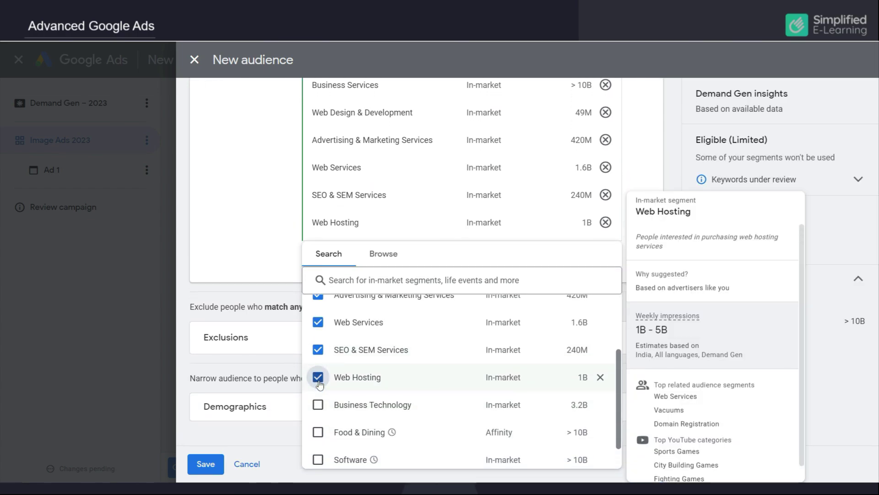
pyautogui.click(285, 256)
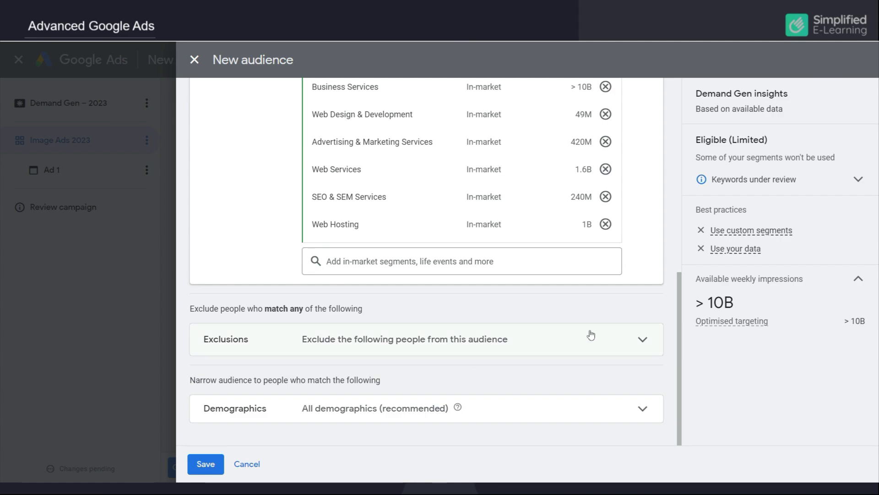
# Step: Narrow the audience's demographics to a minimum age of 25 and save the audience
pyautogui.click(605, 342)
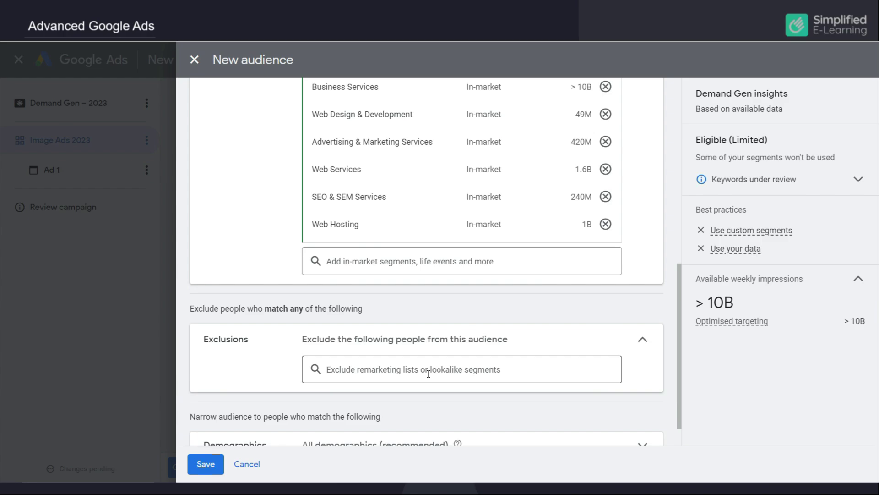
pyautogui.scroll(-1, 429, 374)
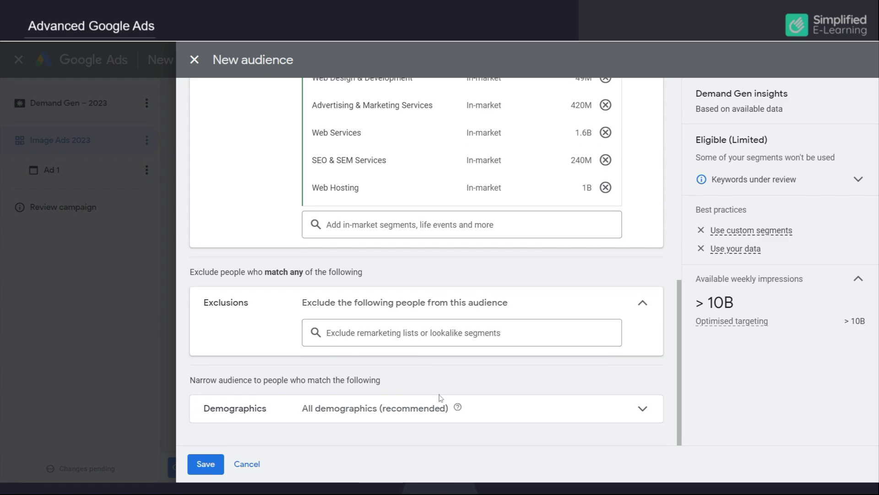
pyautogui.click(643, 409)
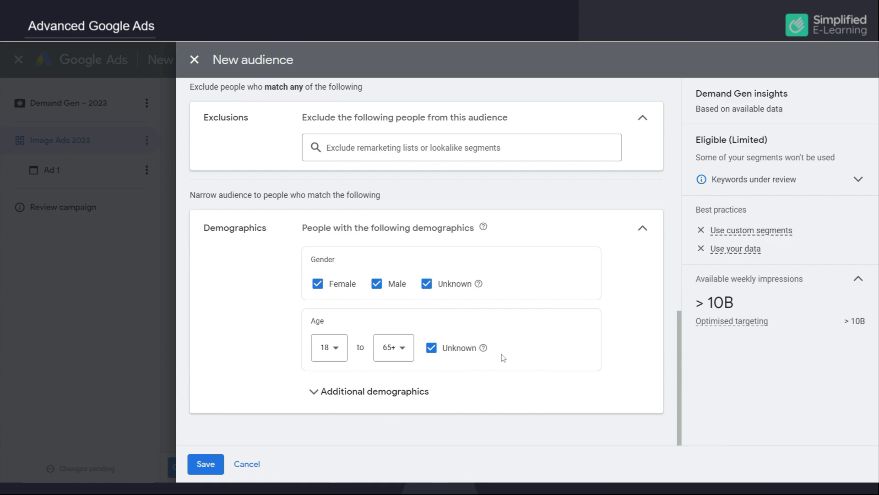
pyautogui.click(335, 350)
pyautogui.click(324, 234)
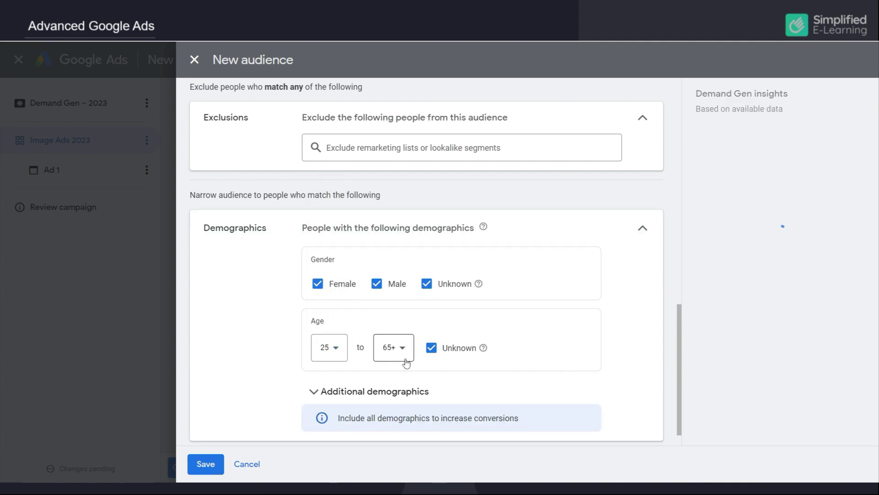
pyautogui.scroll(-1, 404, 370)
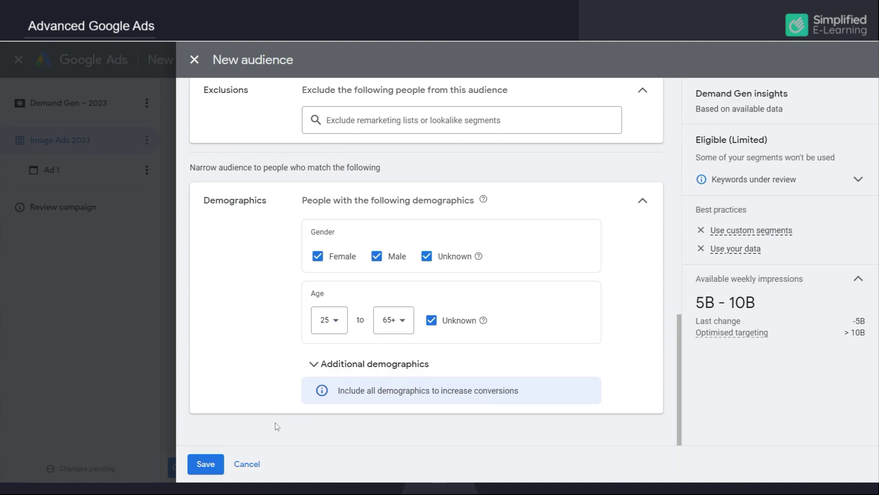
pyautogui.click(203, 463)
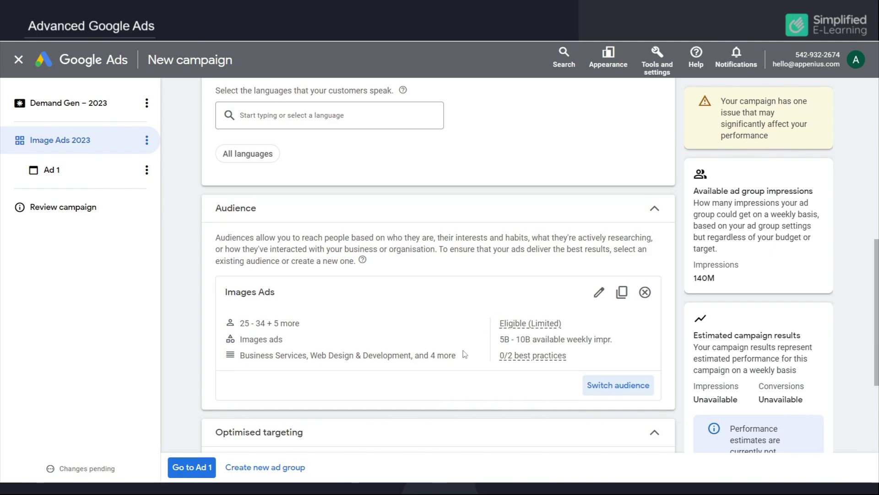
# Step: Enable optimised targeting for the ad group and continue to Ad 1
pyautogui.scroll(-4, 460, 361)
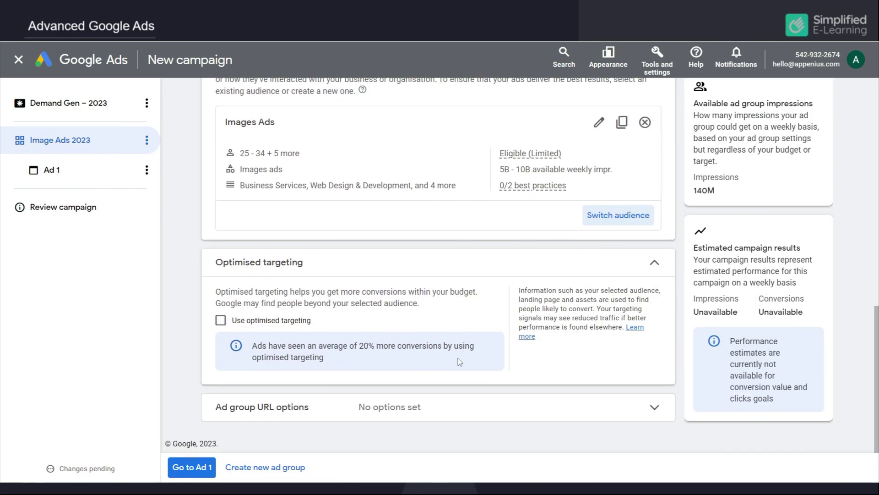
pyautogui.click(221, 322)
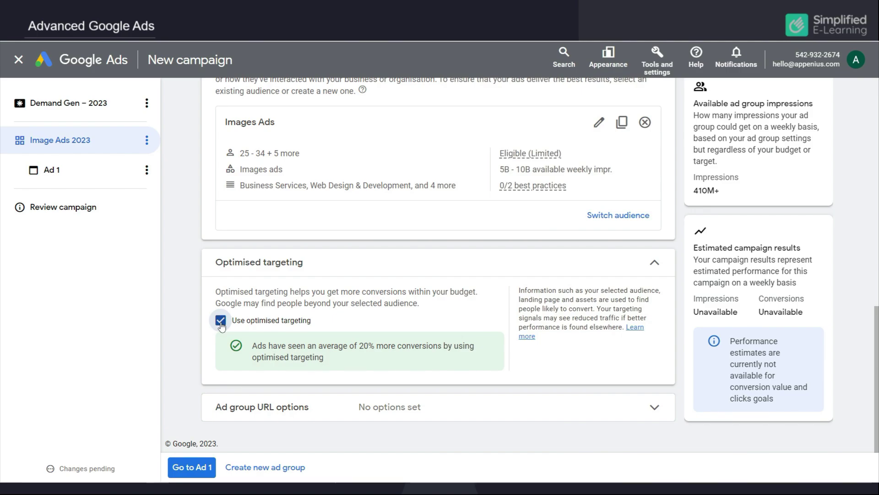
pyautogui.click(192, 467)
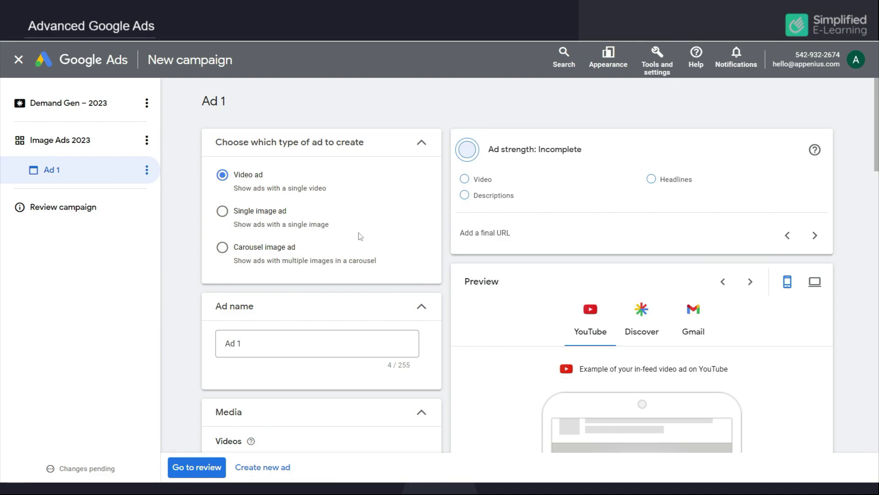
# Step: Set the ad type to Carousel image ad and name the ad "Image Ads"
pyautogui.click(223, 248)
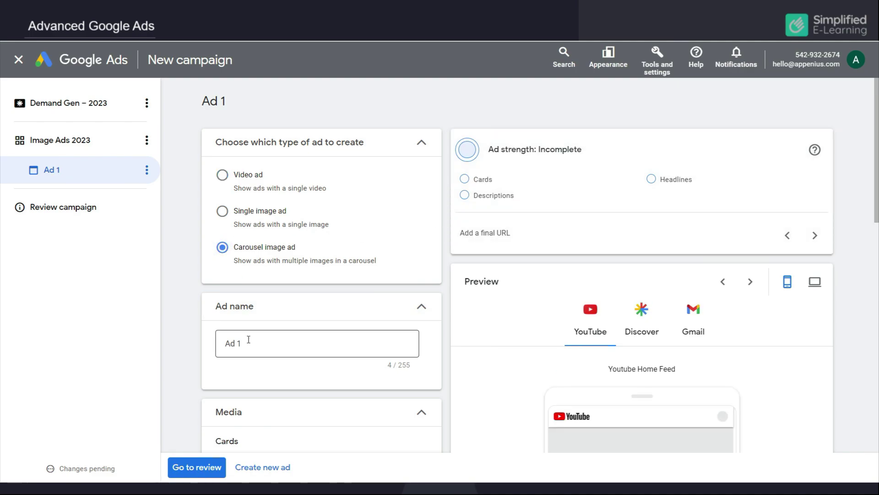
pyautogui.moveTo(245, 343); pyautogui.dragTo(217, 343)
pyautogui.write('Image Ads')
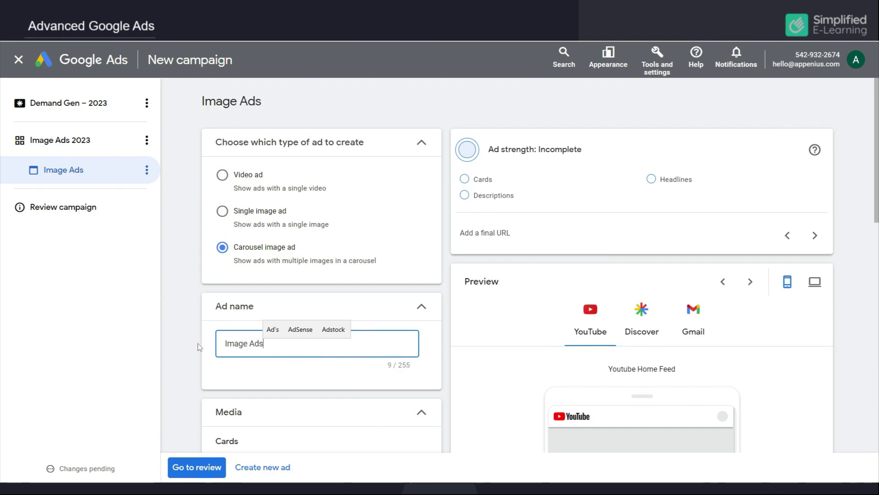
pyautogui.click(182, 349)
# Step: Start the first carousel card and select download.jpg from the asset library for its three image ratios
pyautogui.scroll(-3, 253, 377)
pyautogui.scroll(-1, 253, 377)
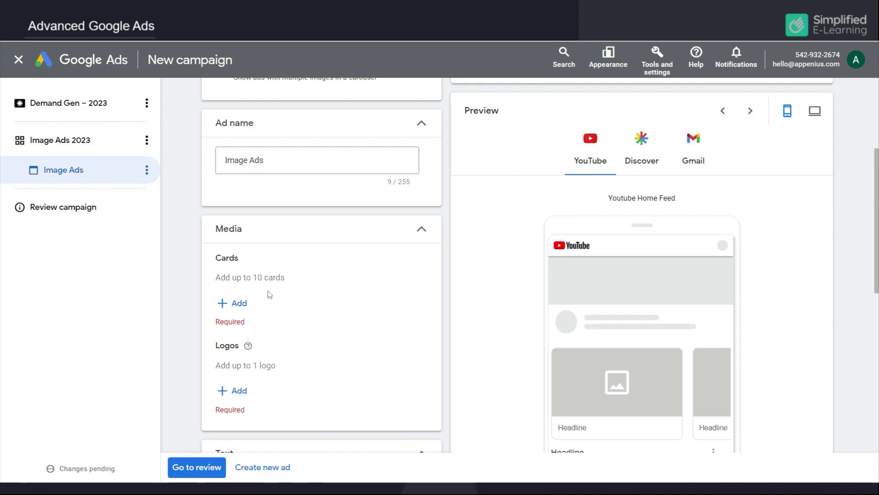
pyautogui.click(241, 303)
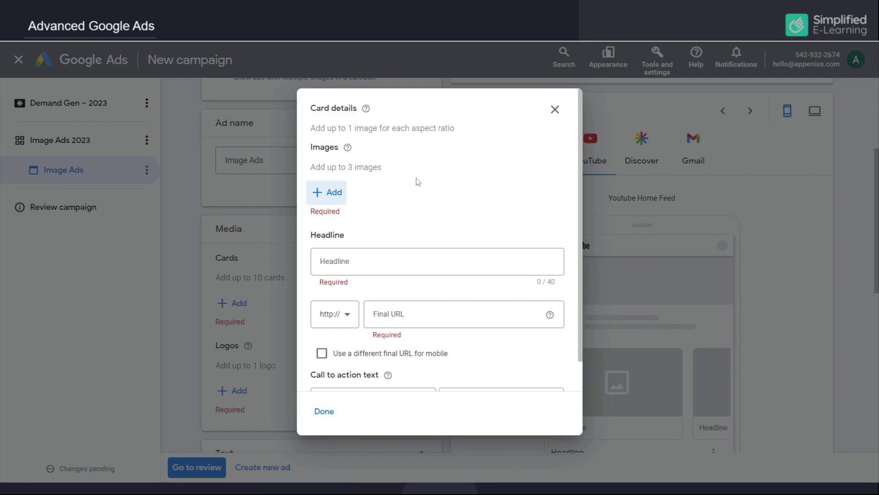
pyautogui.moveTo(348, 150)
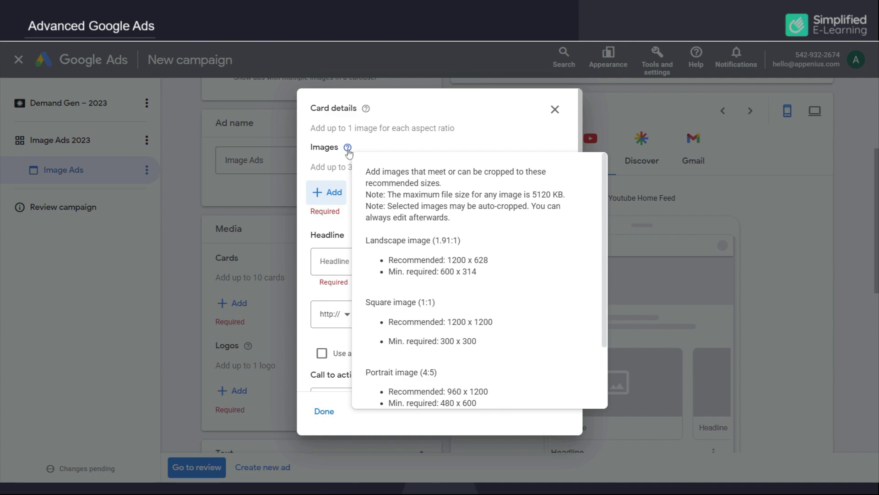
pyautogui.click(324, 192)
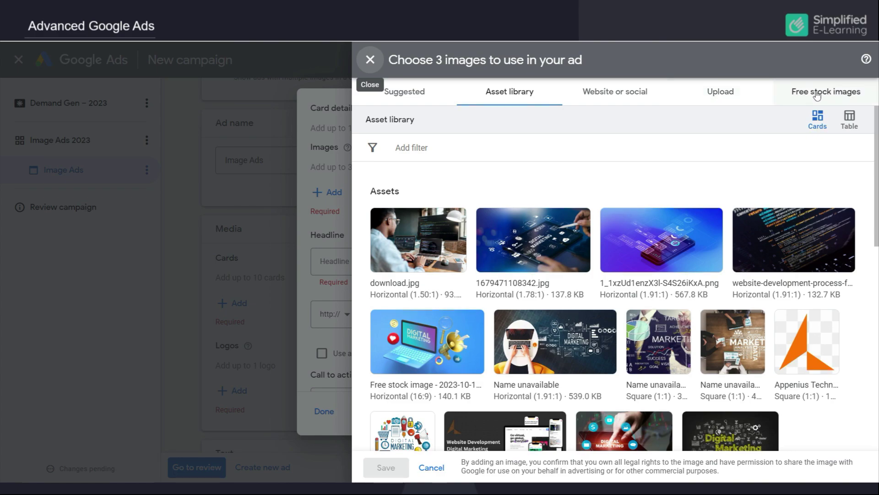
pyautogui.click(383, 225)
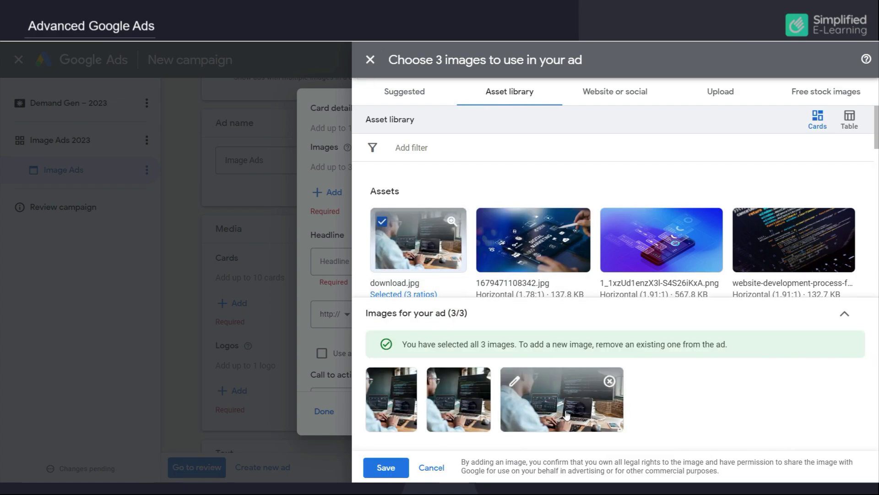
# Step: Shift the 1.91:1 crop of download.jpg upward, accept all three ratios and save the card's images
pyautogui.click(441, 387)
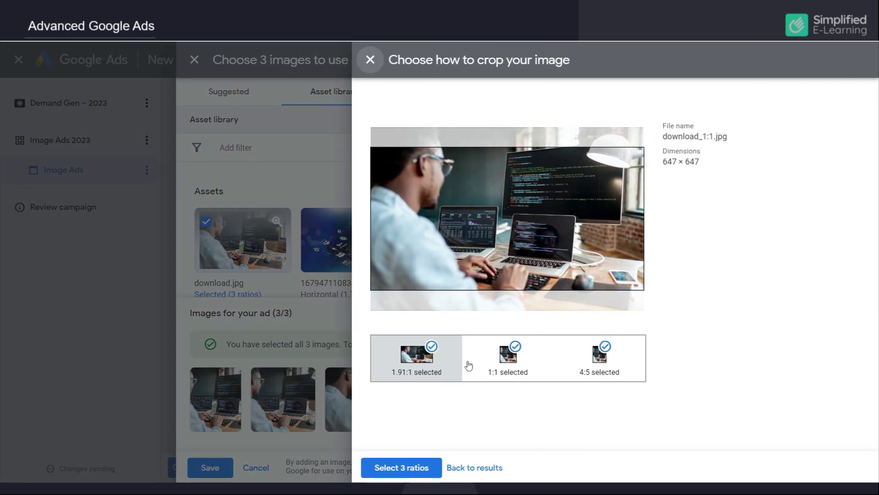
pyautogui.moveTo(513, 207); pyautogui.dragTo(516, 198)
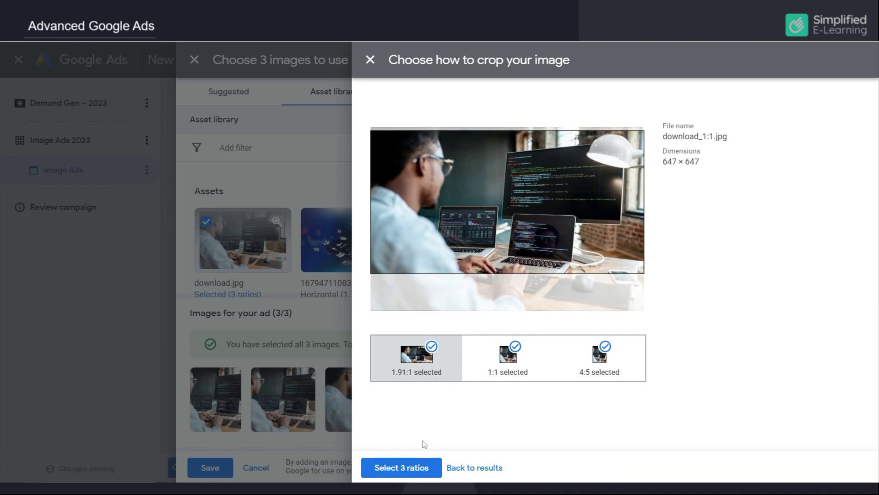
pyautogui.click(399, 468)
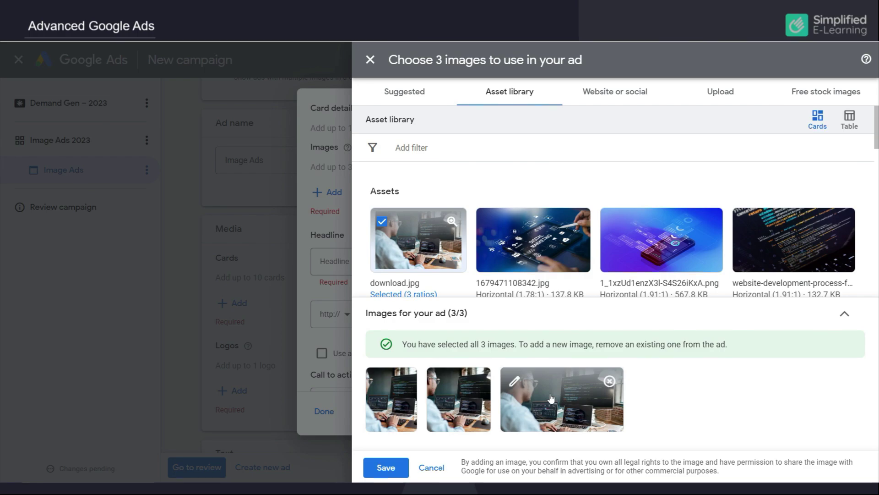
pyautogui.click(386, 467)
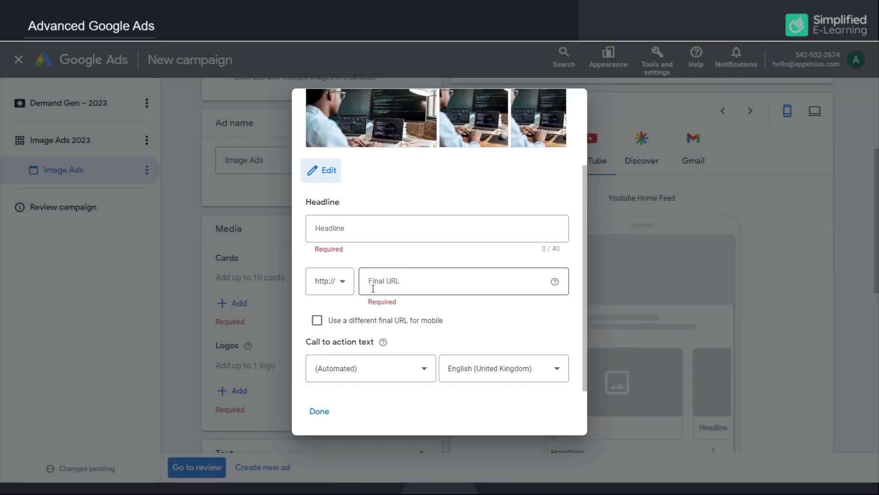
pyautogui.click(333, 232)
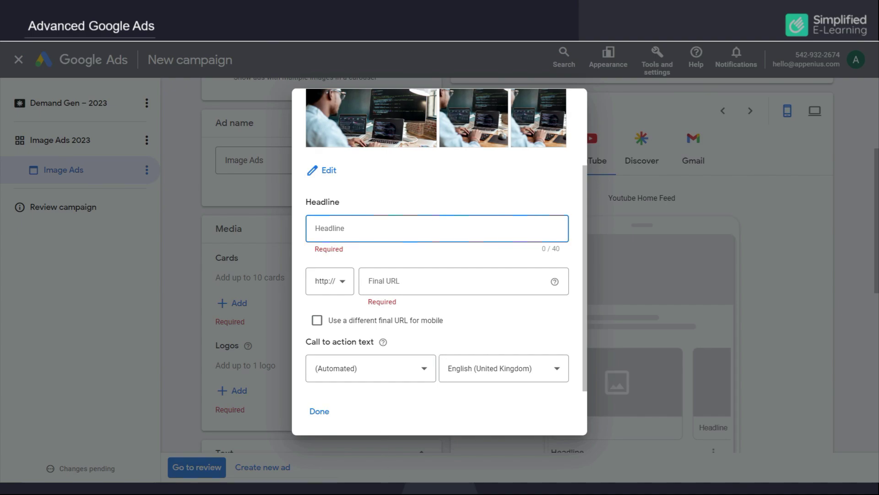
pyautogui.write('Website Development')
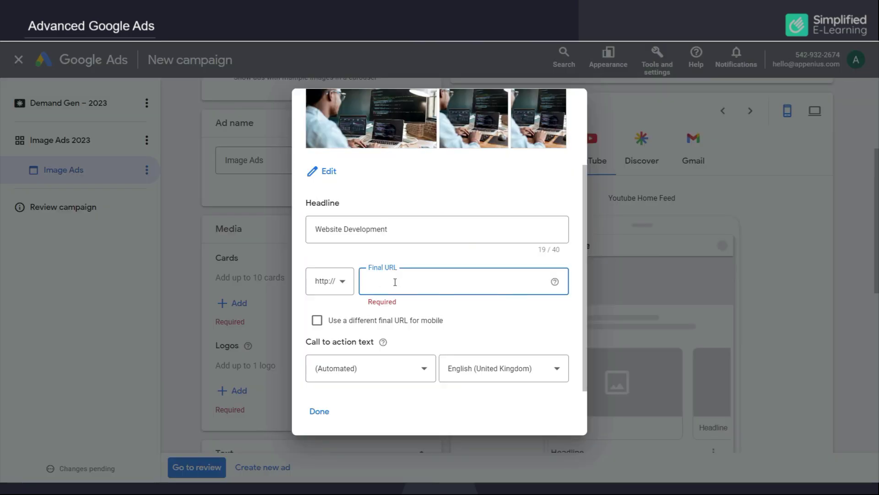
pyautogui.write('appenius.com/')
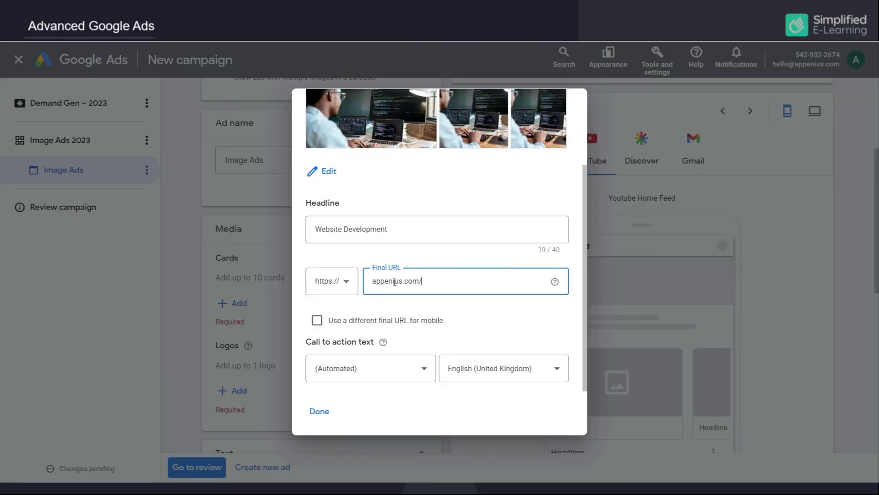
pyautogui.click(402, 372)
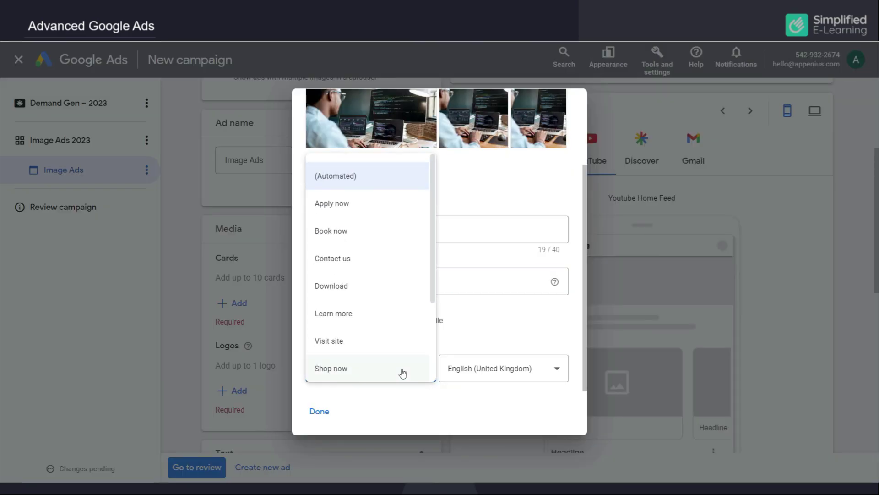
pyautogui.click(366, 346)
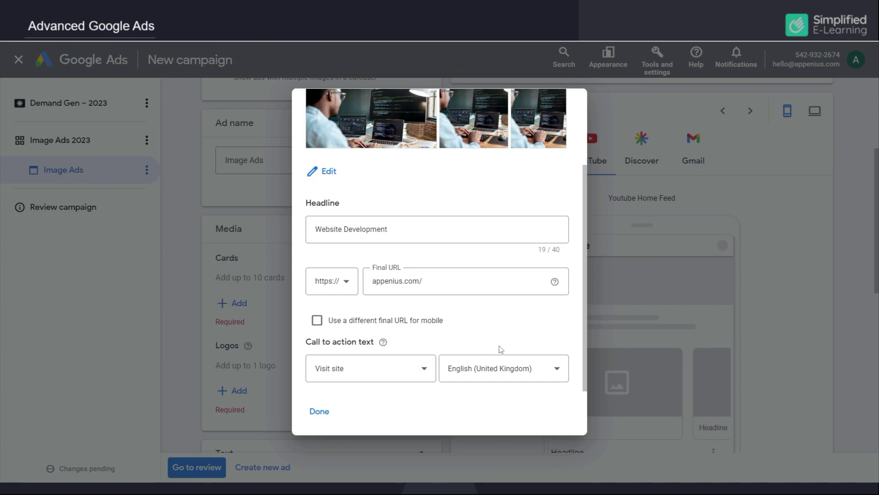
pyautogui.click(320, 411)
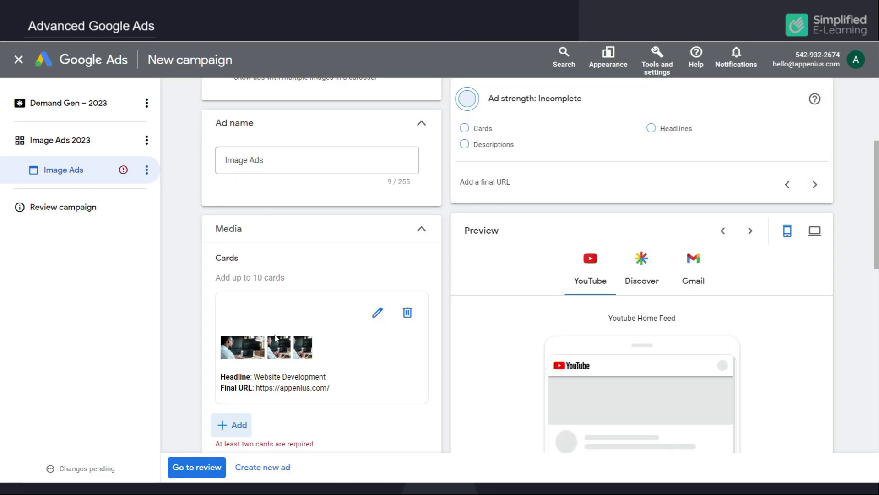
pyautogui.scroll(-3, 314, 387)
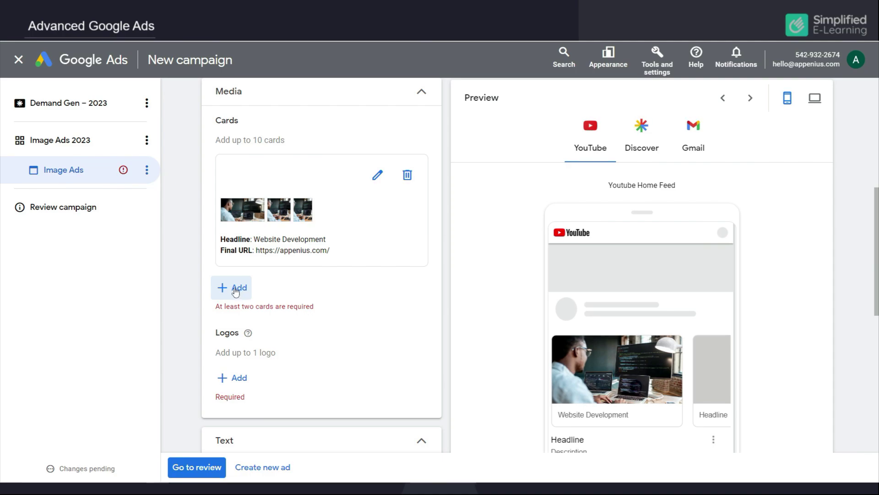
pyautogui.click(235, 289)
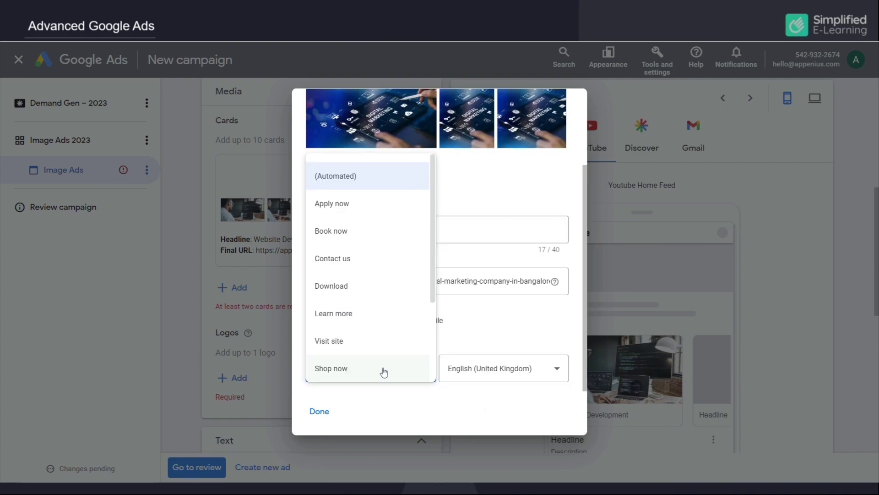
pyautogui.click(376, 339)
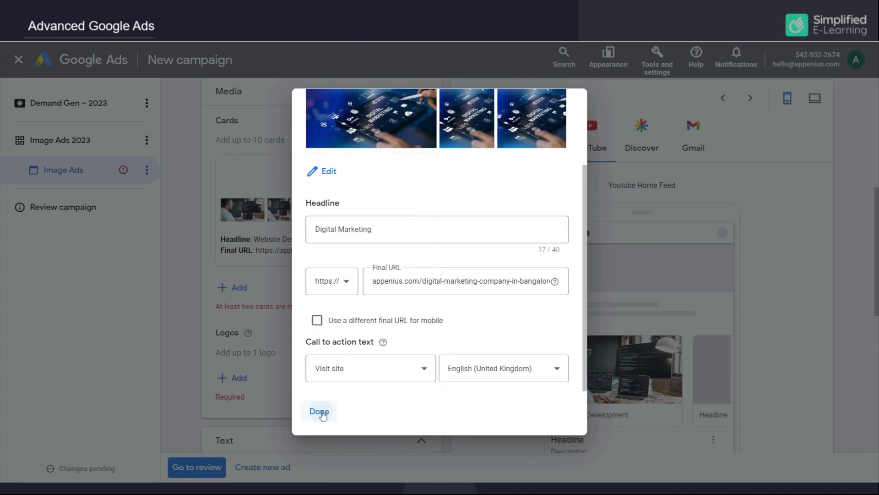
pyautogui.click(320, 412)
pyautogui.click(386, 468)
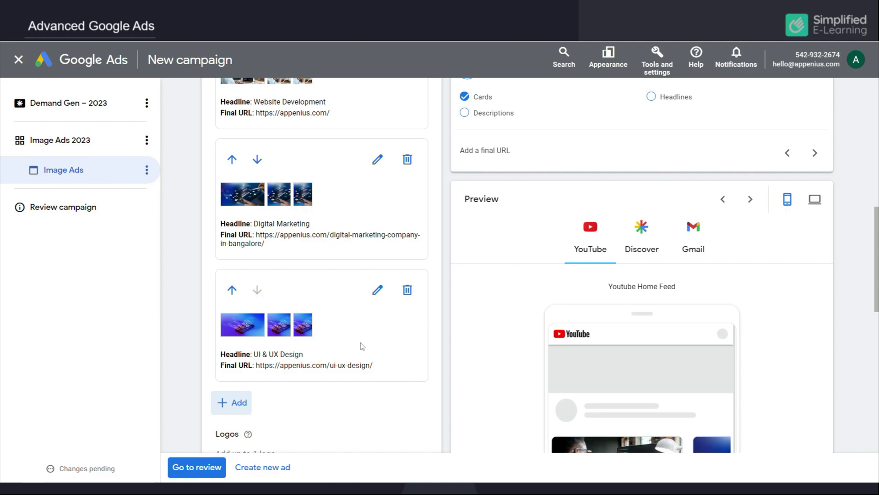
# Step: Add the orange Appenius Technologies logo from the asset library to the ad
pyautogui.scroll(5, 361, 346)
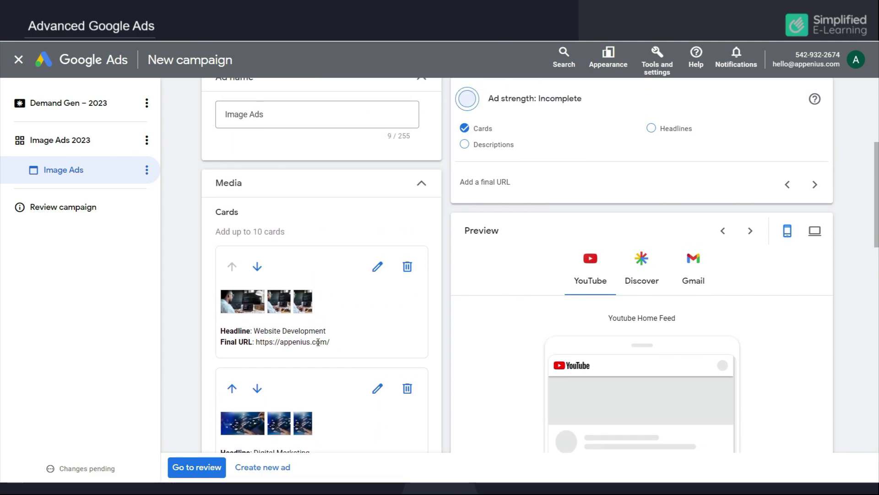
pyautogui.scroll(-3, 319, 342)
pyautogui.scroll(-4, 323, 346)
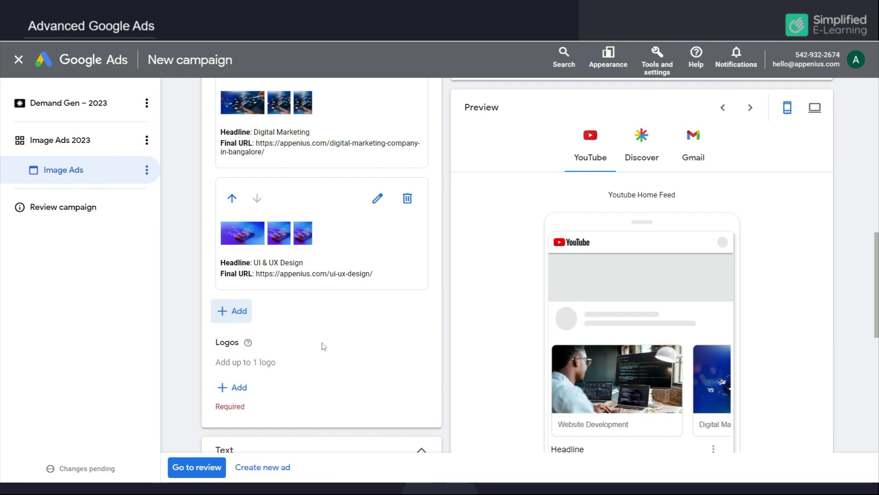
pyautogui.click(233, 390)
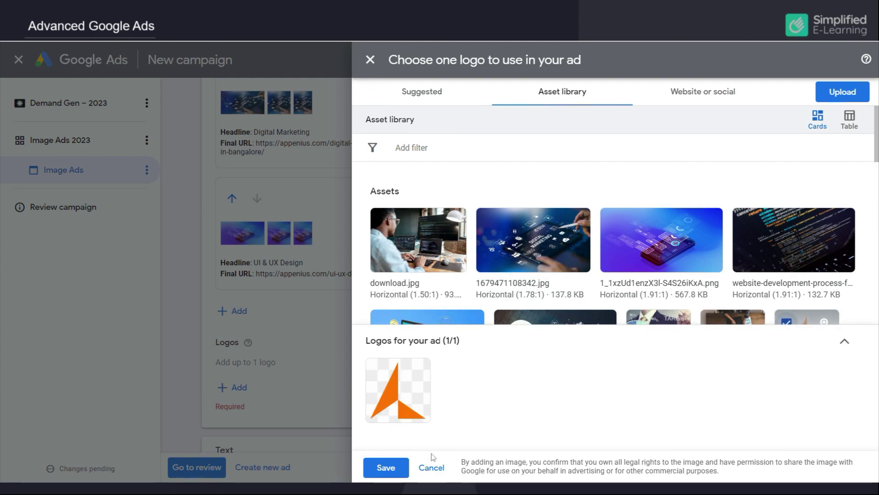
pyautogui.click(386, 467)
# Step: Set the ad's headline to "Website Development Company in Bangalore" and its description to "Experience the Difference with Our Website Development Company in Bangalore"
pyautogui.scroll(-2, 268, 383)
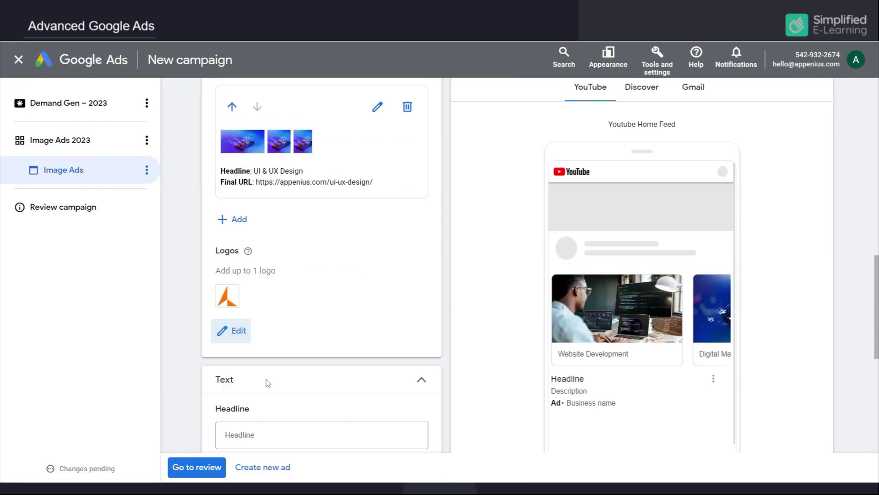
pyautogui.scroll(-2, 268, 383)
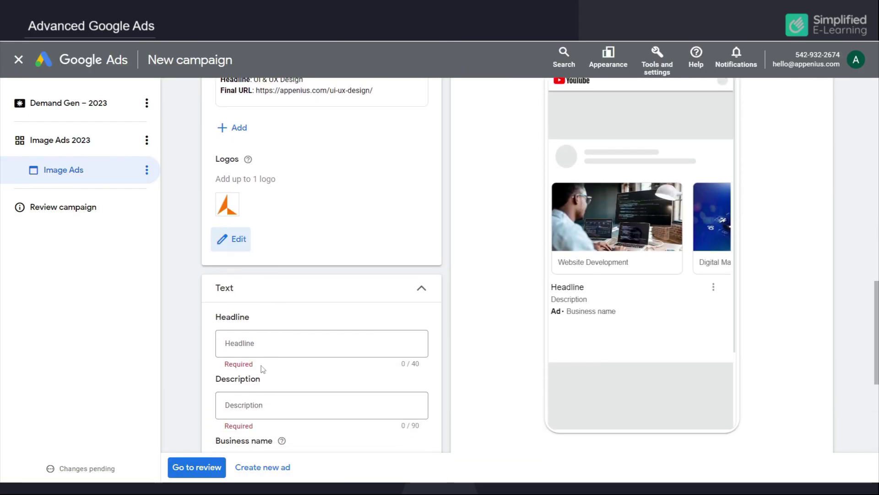
pyautogui.click(261, 341)
pyautogui.write('Website Development Company in Bangalore')
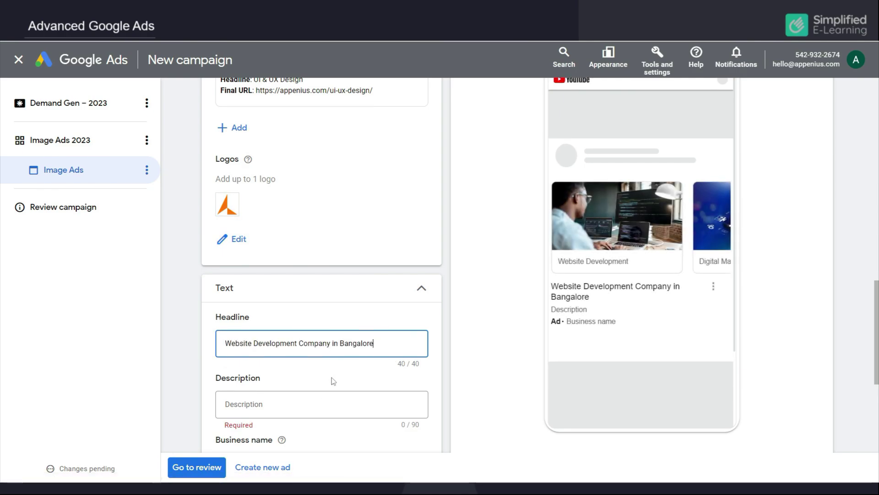
pyautogui.scroll(-1, 333, 381)
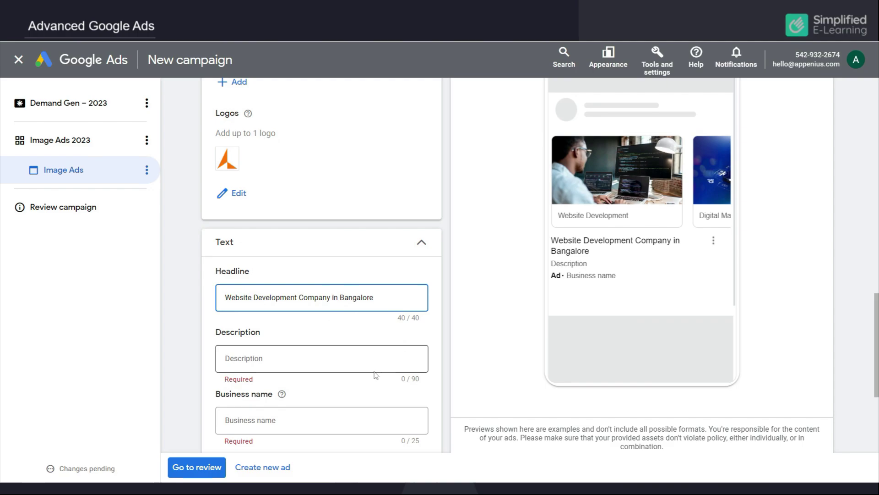
pyautogui.click(272, 357)
pyautogui.hotkey('ctrl', 'v')
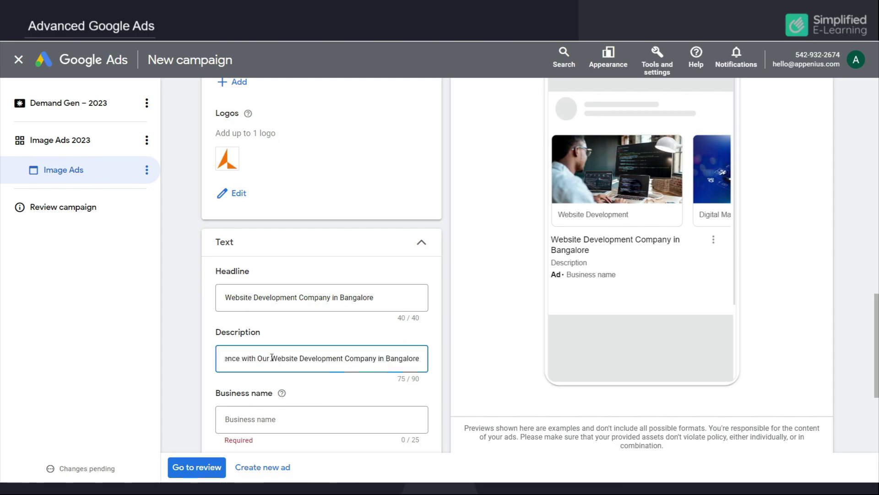
# Step: Set the ad's business name to "Appenius Technologies"
pyautogui.click(267, 419)
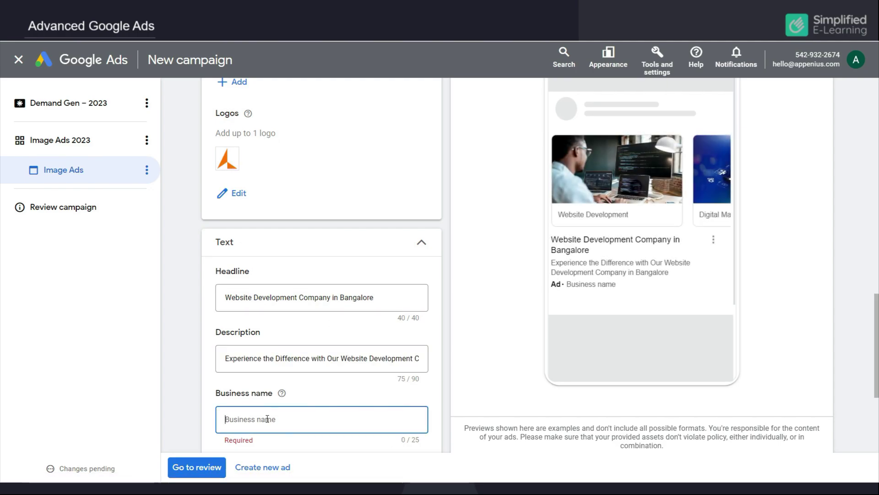
pyautogui.scroll(-1, 361, 438)
pyautogui.write('Appenius Technologies')
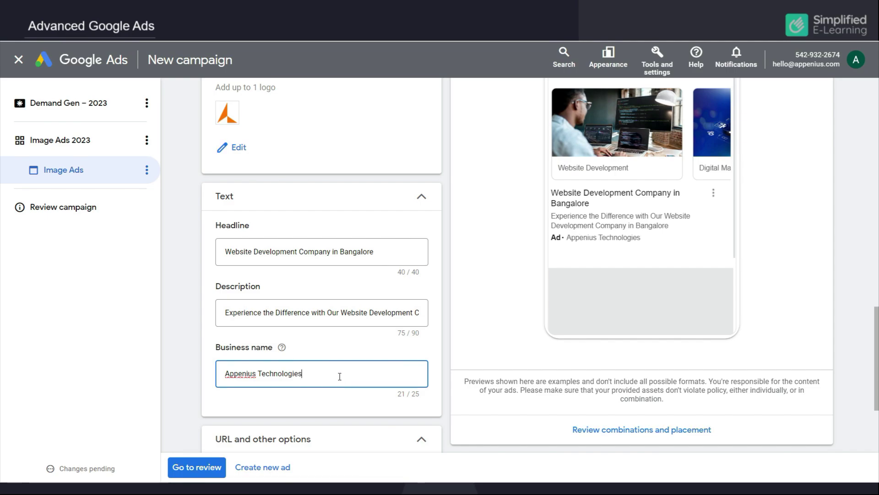
# Step: Preview the carousel ad's cards in the YouTube Home Feed and its appearance on Discover
pyautogui.scroll(3, 595, 287)
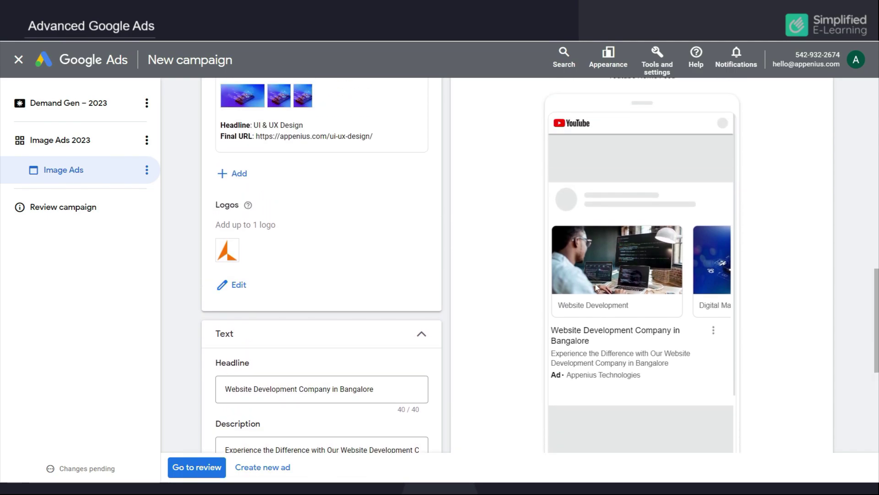
pyautogui.scroll(1, 660, 299)
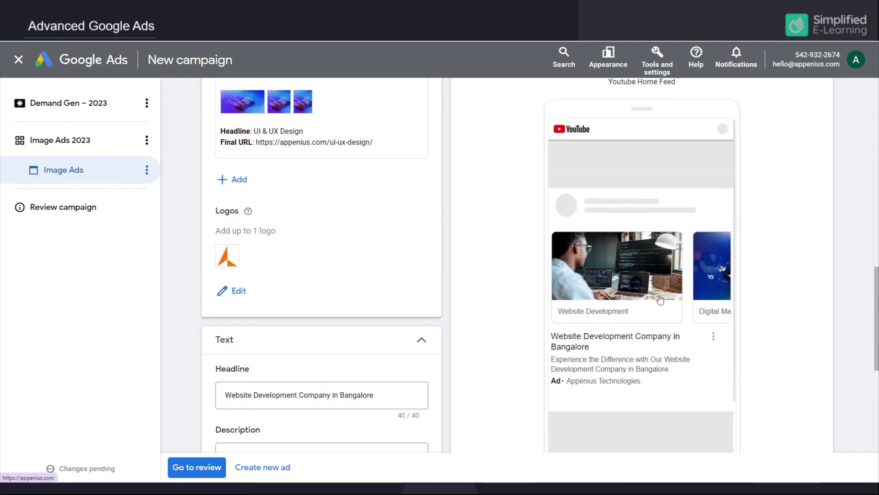
pyautogui.hotkey('ctrl', '-')
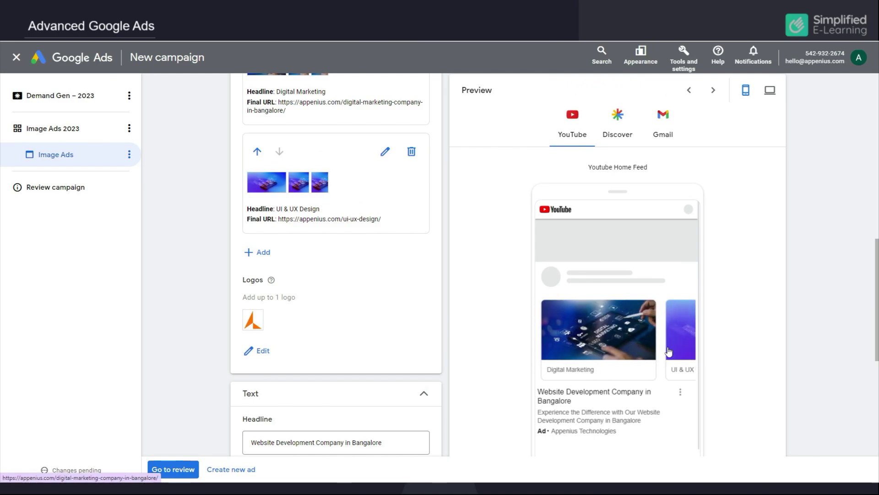
pyautogui.click(622, 134)
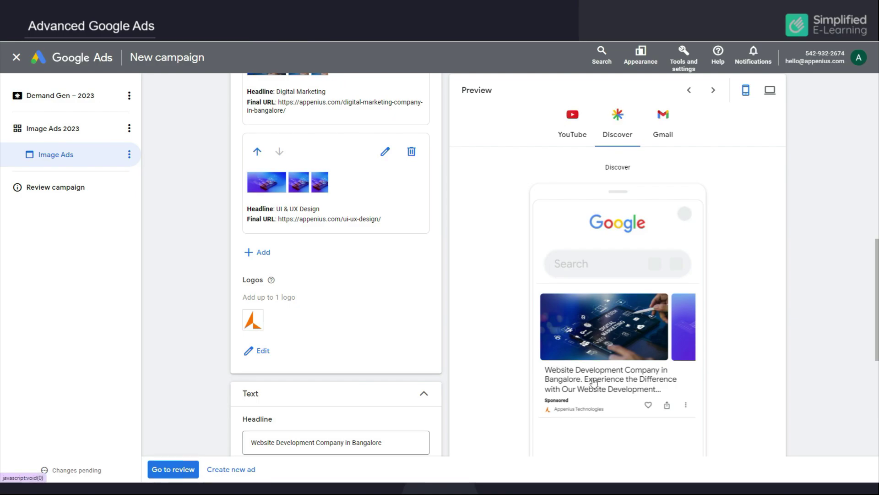
# Step: Preview the carousel ad's appearance in Gmail and look through its Website Development, Digital Marketing and UI & UX Design cards
pyautogui.click(663, 126)
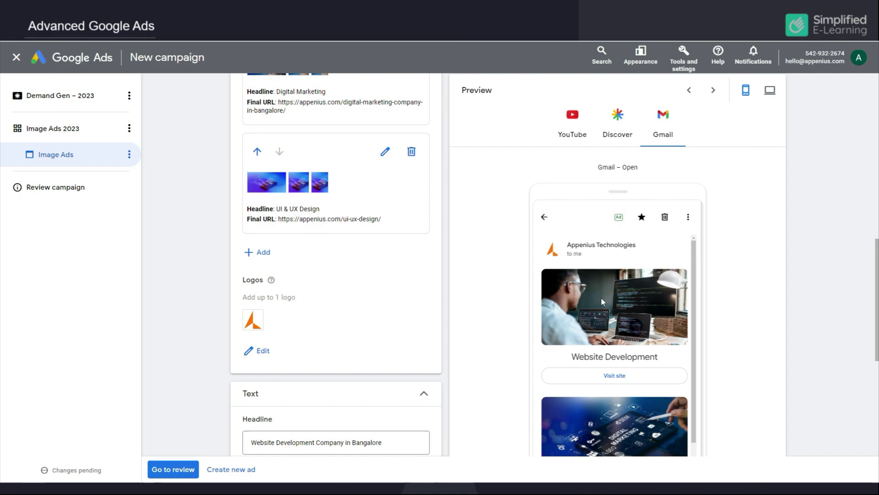
pyautogui.scroll(-1, 602, 298)
pyautogui.scroll(-2, 602, 303)
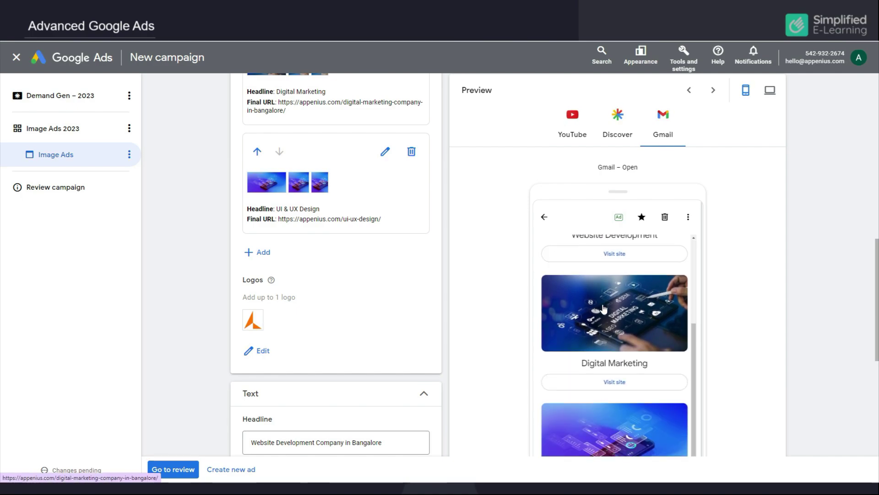
pyautogui.scroll(-4, 389, 335)
pyautogui.scroll(-3, 389, 336)
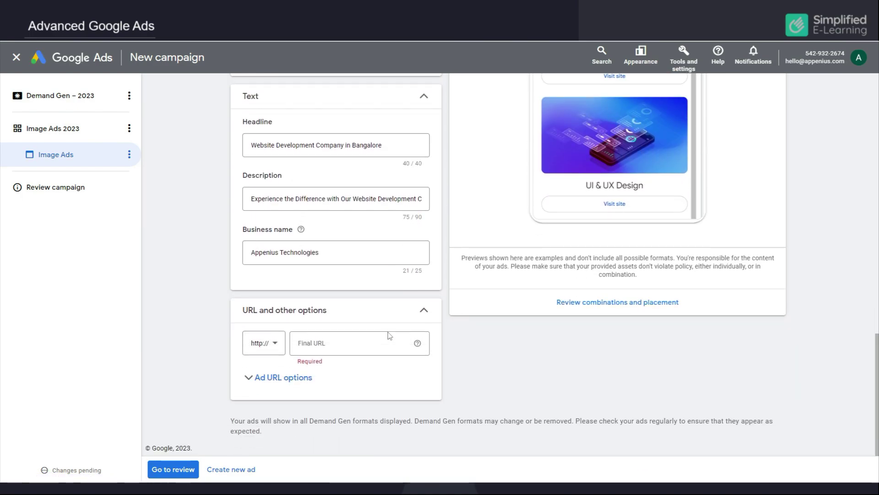
# Step: Review the ad's combinations and placements across all channels, including the desktop versions, and close the overview
pyautogui.click(638, 302)
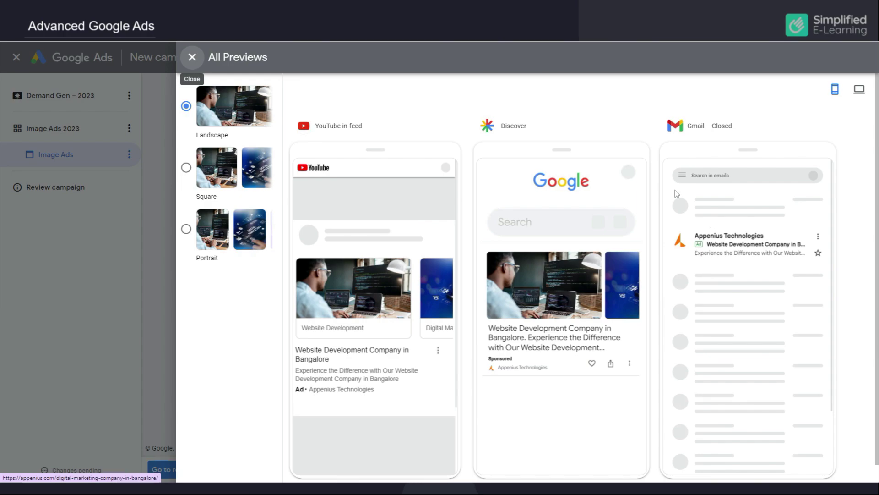
pyautogui.click(859, 89)
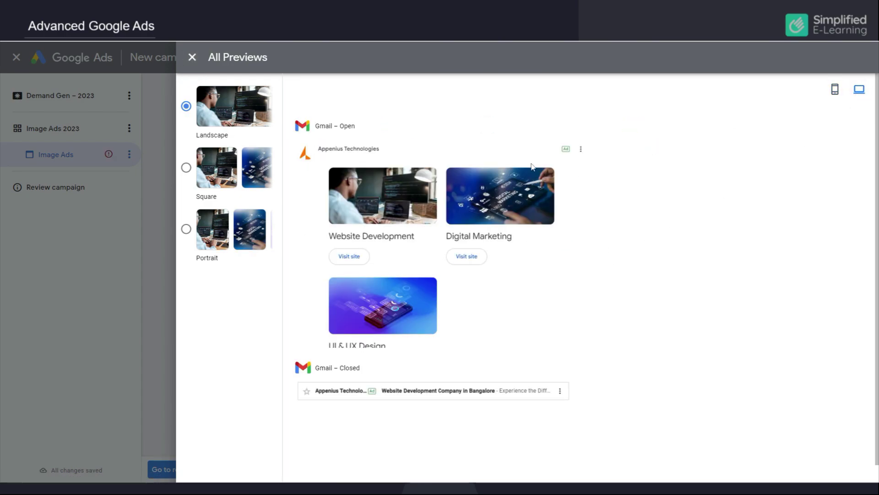
pyautogui.click(192, 58)
pyautogui.scroll(-1, 345, 379)
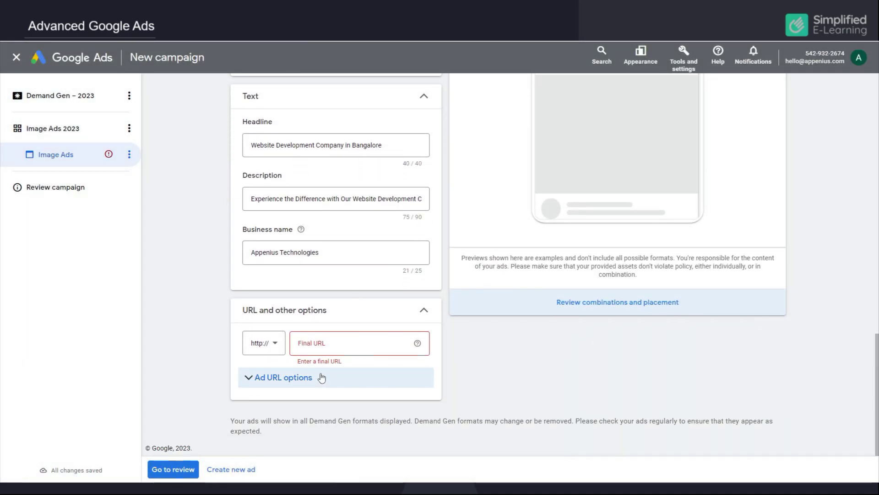
pyautogui.click(322, 341)
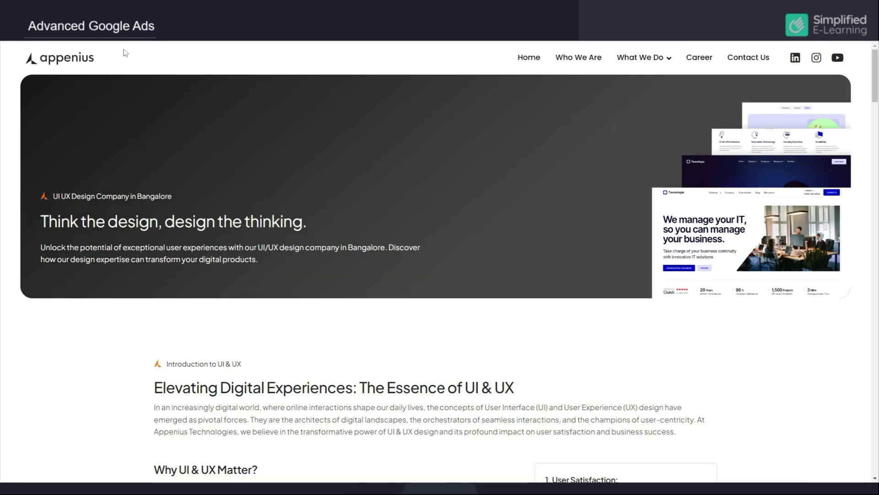
pyautogui.write('appenius.com/')
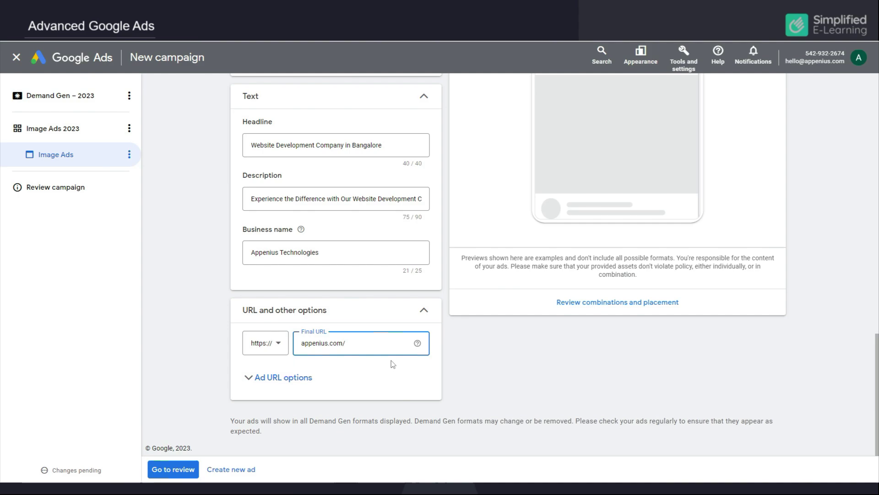
# Step: Check the finished ad, proceed to the campaign review and publish the Demand Gen – 2023 campaign
pyautogui.scroll(4, 564, 287)
pyautogui.scroll(1, 563, 288)
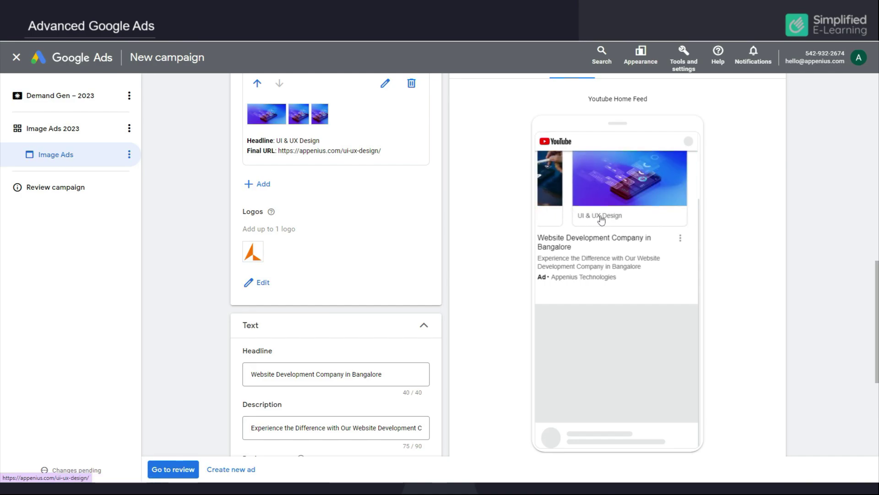
pyautogui.scroll(-5, 320, 399)
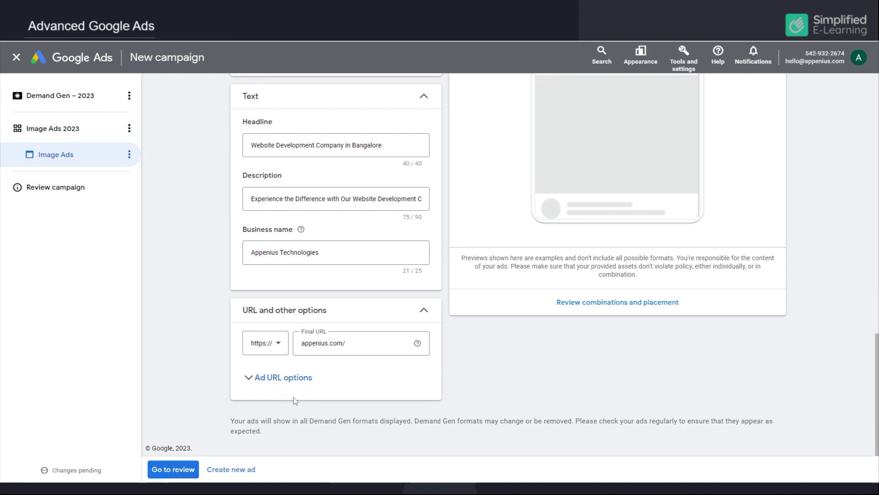
pyautogui.scroll(1, 295, 401)
pyautogui.click(178, 470)
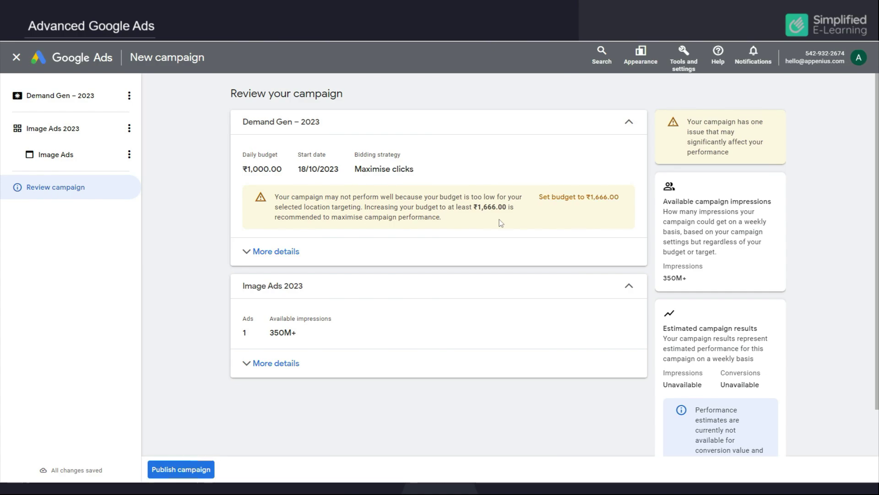
pyautogui.click(186, 470)
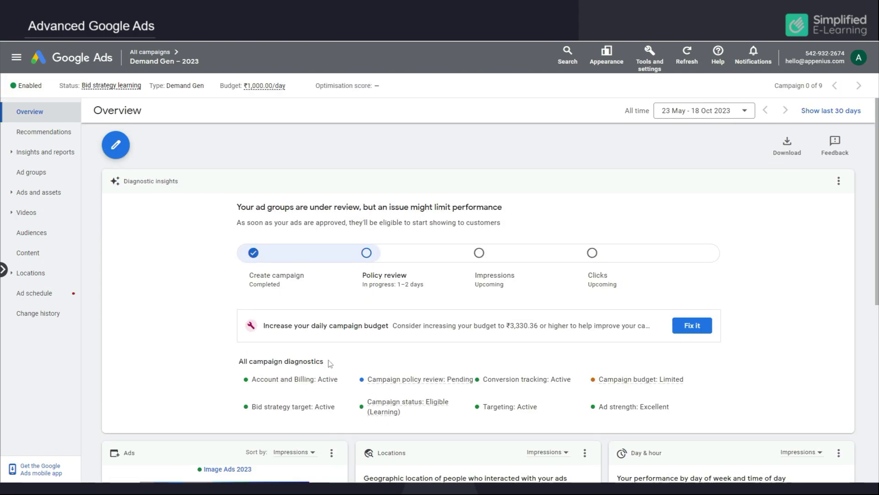